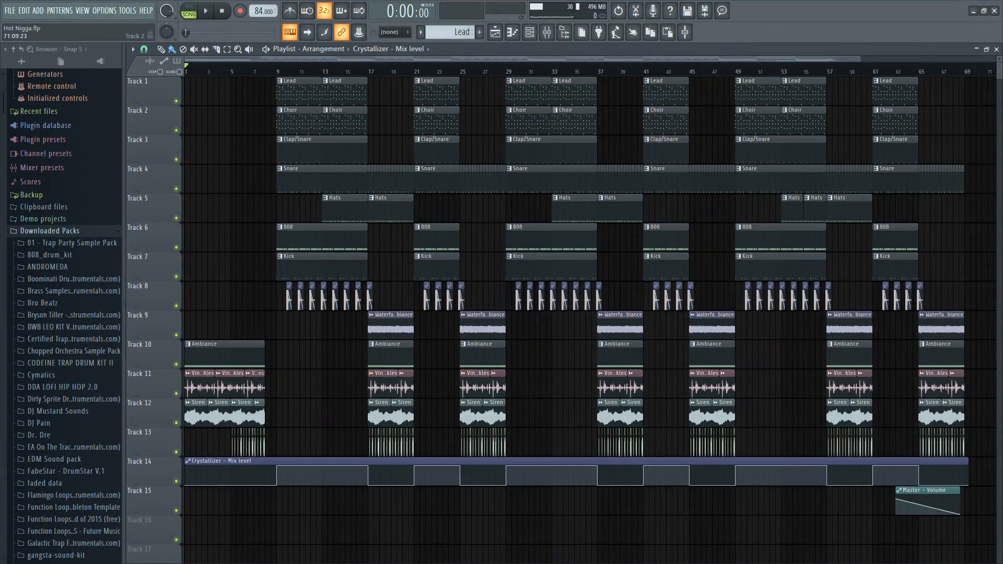
{"action": "scroll", "coordinate": [754, 211], "scroll_direction": "up", "scroll_amount": 2}
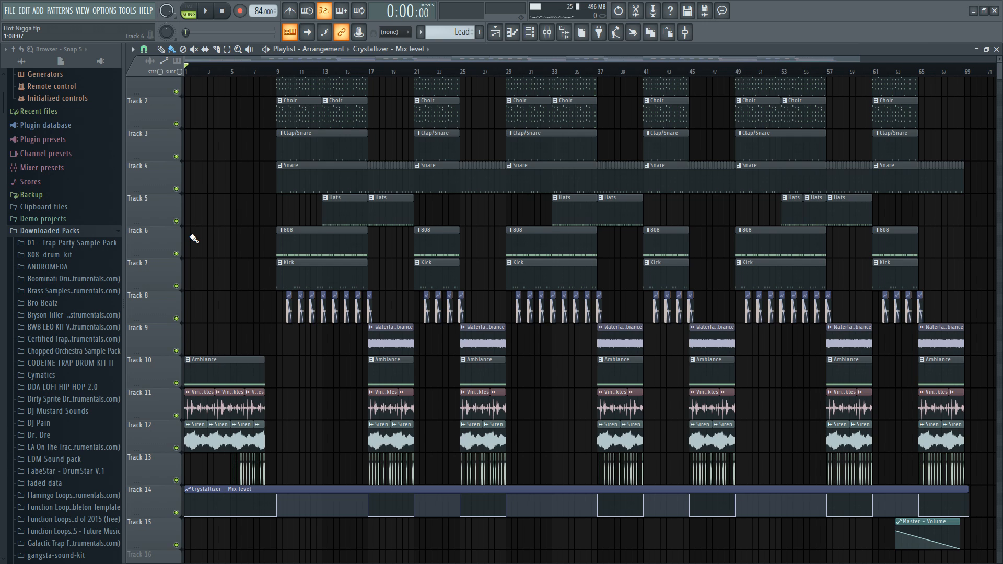
{"action": "scroll", "coordinate": [194, 238], "scroll_direction": "up", "scroll_amount": 1}
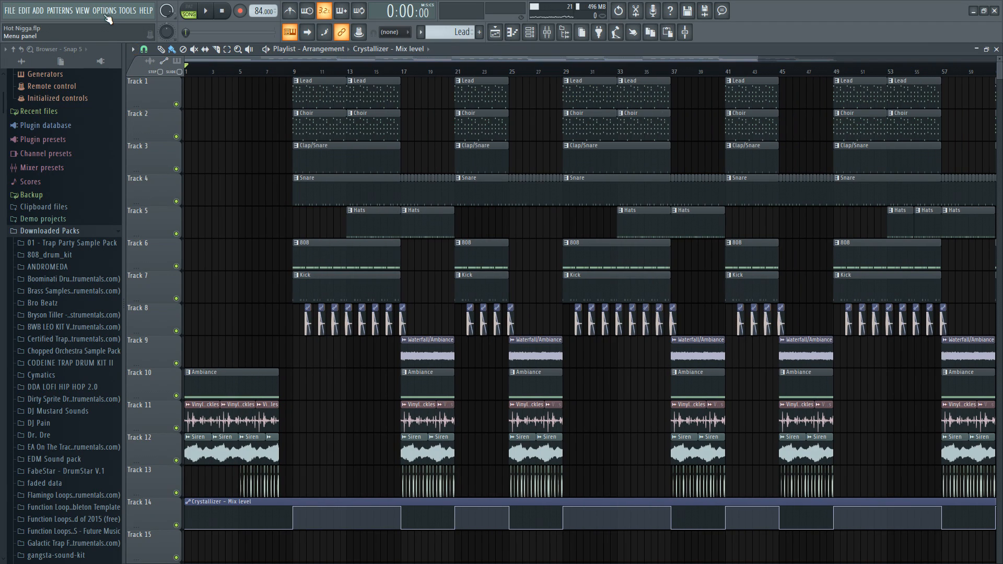
{"action": "left_click", "coordinate": [104, 11]}
{"action": "left_click", "coordinate": [155, 101]}
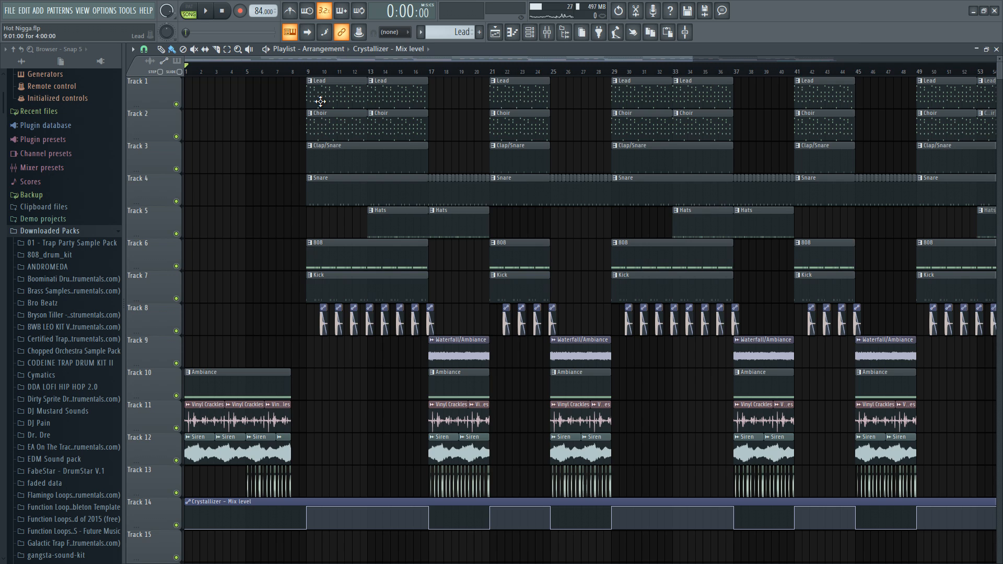
Review the notes of the Lead clip at bar 9 on Track 1 in the piano roll and close it
{"action": "double_click", "coordinate": [321, 105]}
{"action": "scroll", "coordinate": [251, 237], "scroll_direction": "down", "scroll_amount": 6}
{"action": "scroll", "coordinate": [312, 248], "scroll_direction": "up", "scroll_amount": 6}
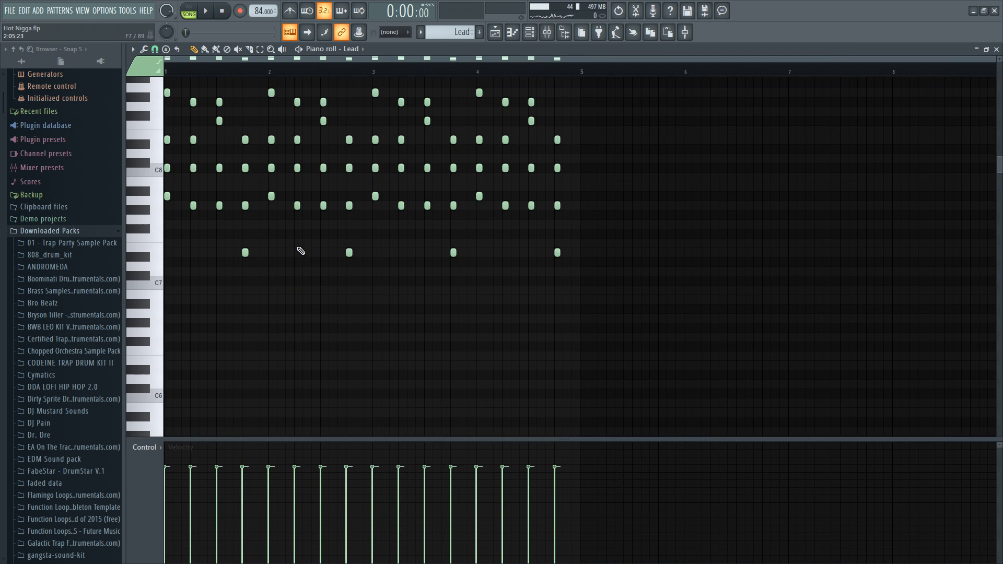
{"action": "scroll", "coordinate": [282, 275], "scroll_direction": "up", "scroll_amount": 3}
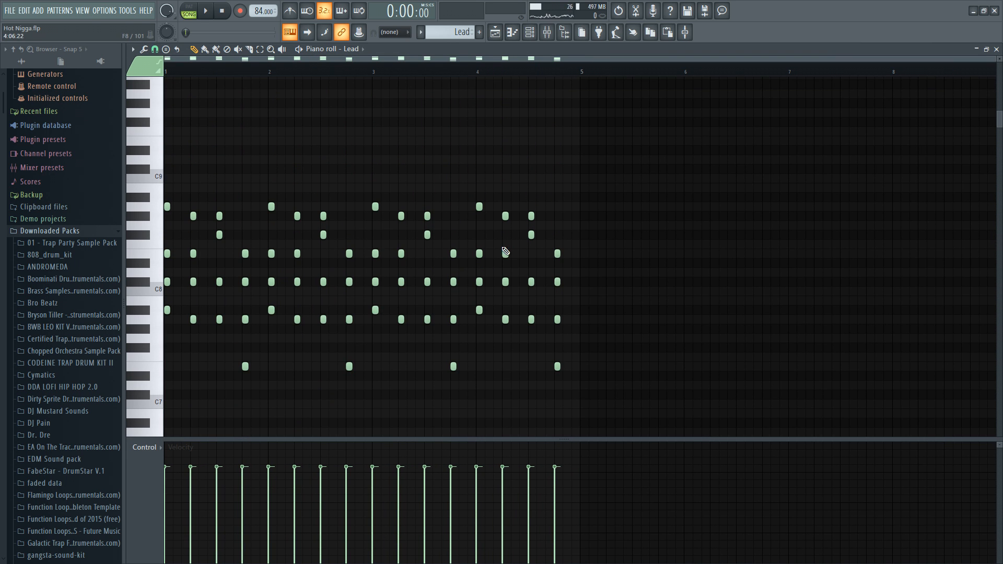
{"action": "left_click", "coordinate": [996, 48]}
Inspect the Clap/Snare clip on Track 3 in the piano roll and return to the arrangement
{"action": "scroll", "coordinate": [228, 277], "scroll_direction": "down", "scroll_amount": 4}
{"action": "scroll", "coordinate": [246, 186], "scroll_direction": "up", "scroll_amount": 8}
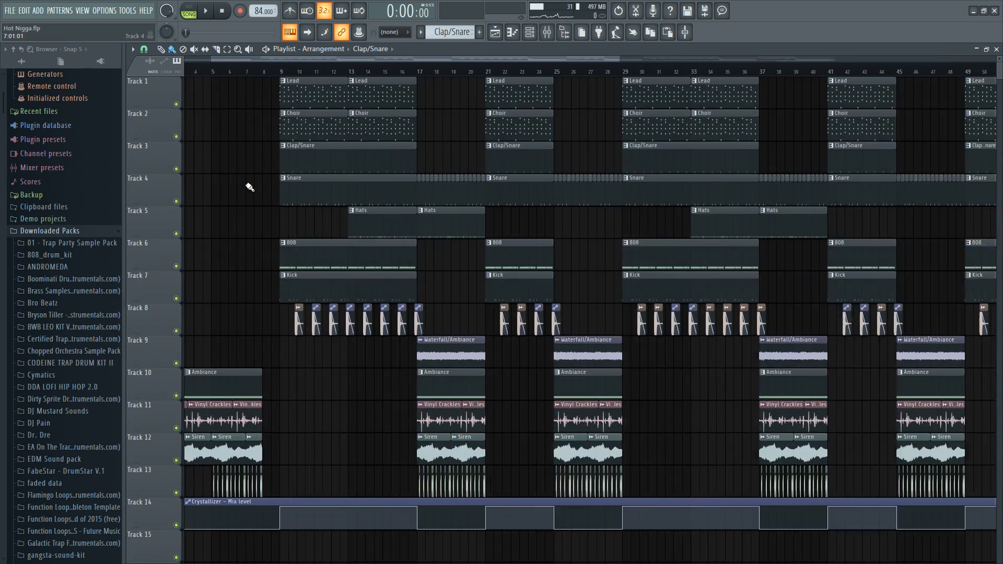
{"action": "double_click", "coordinate": [408, 151]}
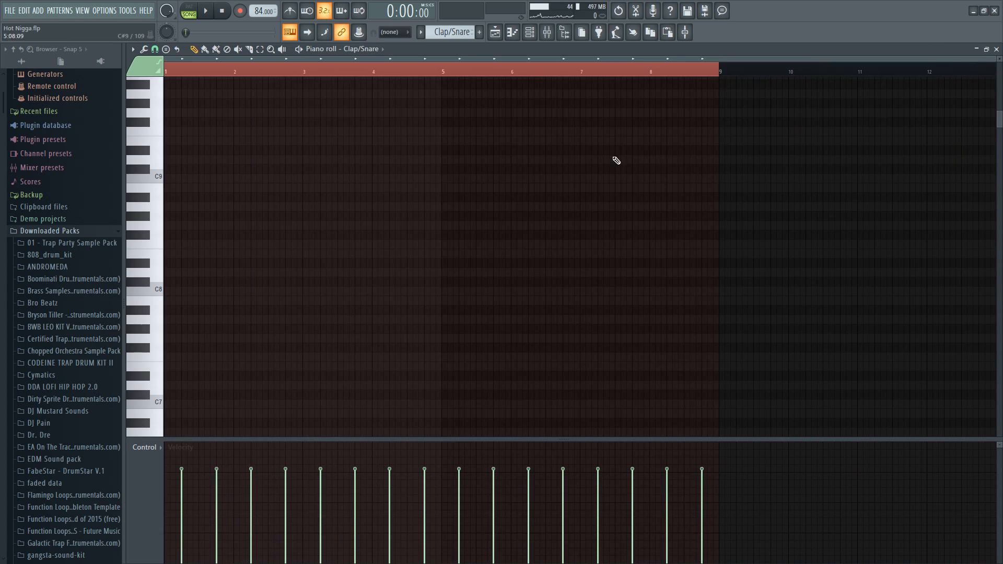
{"action": "left_click", "coordinate": [996, 49]}
Switch playback to pattern mode and review the Clap/Snare steps in the channel rack
{"action": "key", "text": "l"}
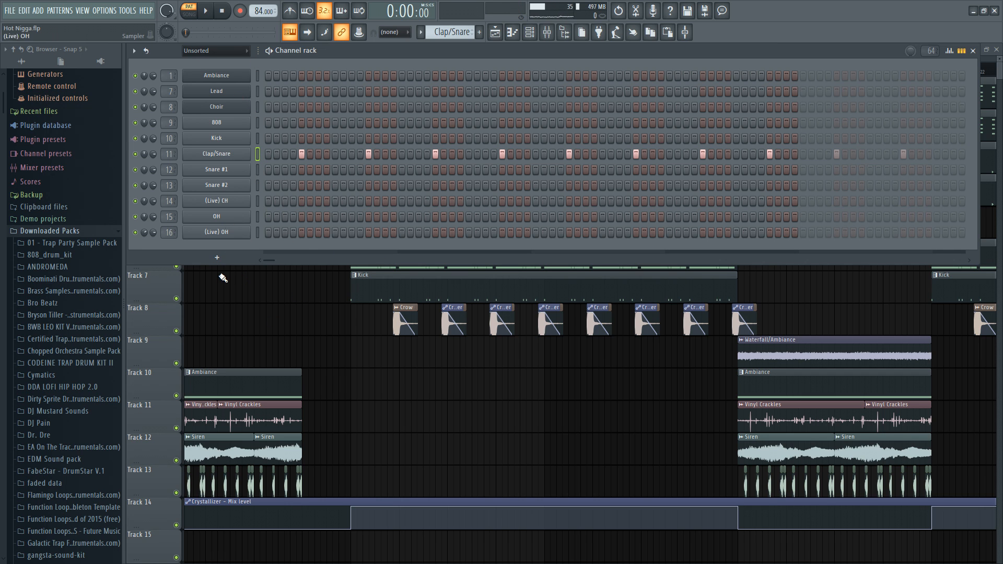
{"action": "key", "text": "KP_Subtract"}
{"action": "right_click", "coordinate": [365, 373]}
{"action": "scroll", "coordinate": [336, 252], "scroll_direction": "up", "scroll_amount": 4}
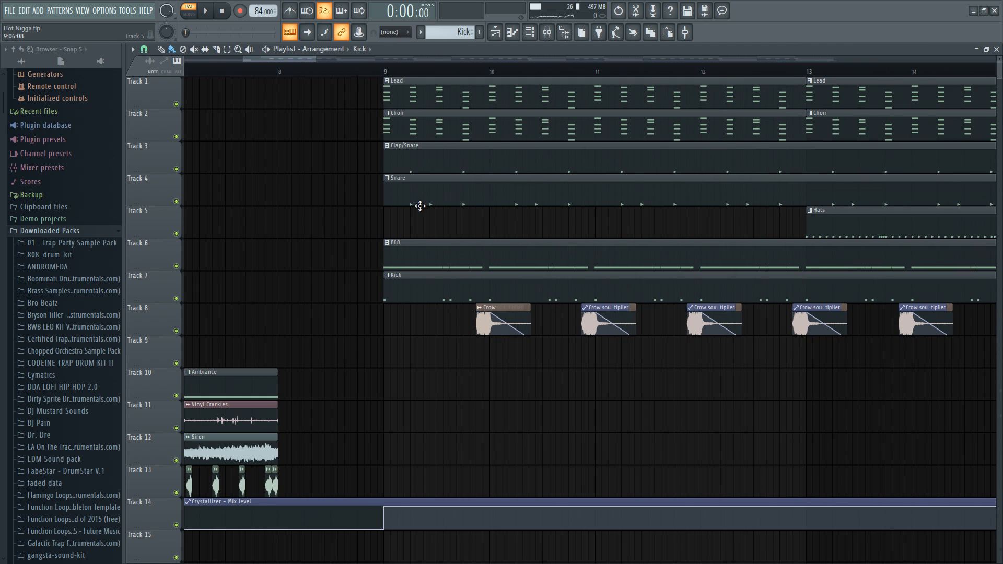
Bring up the Track 4 Snare pattern in the channel rack, play it, and toggle the mute of Snare #2
{"action": "double_click", "coordinate": [409, 200]}
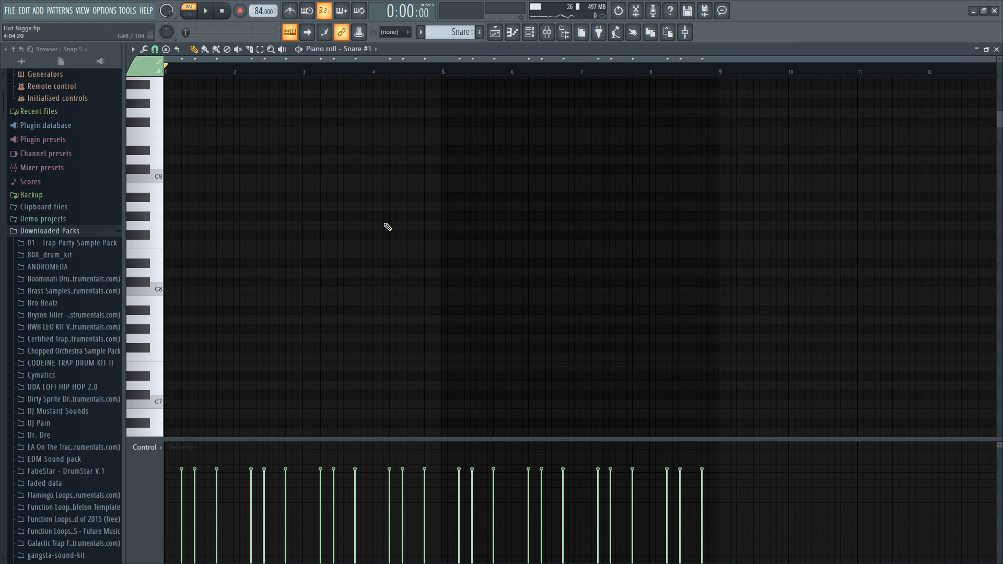
{"action": "key", "text": "F6"}
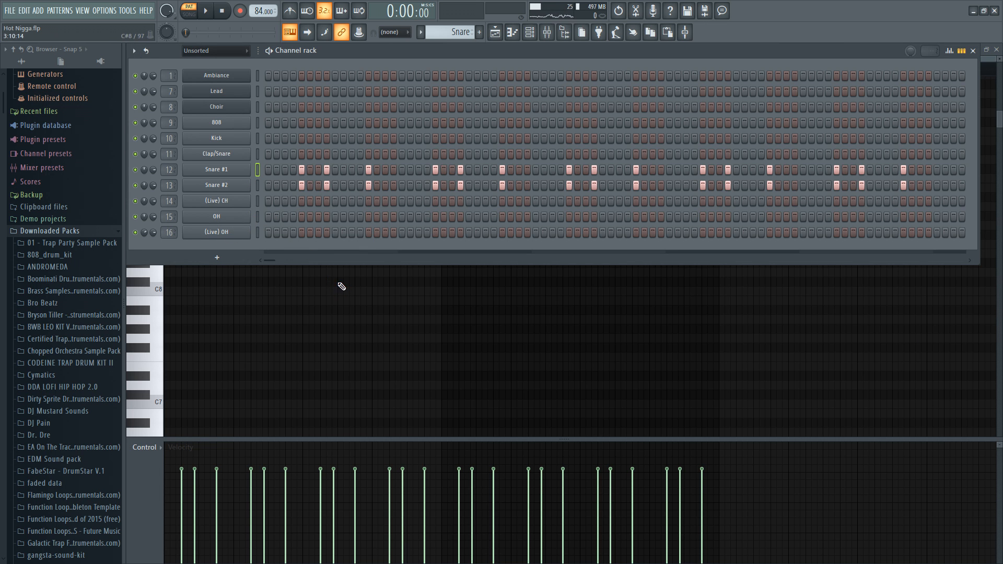
{"action": "key", "text": "F7"}
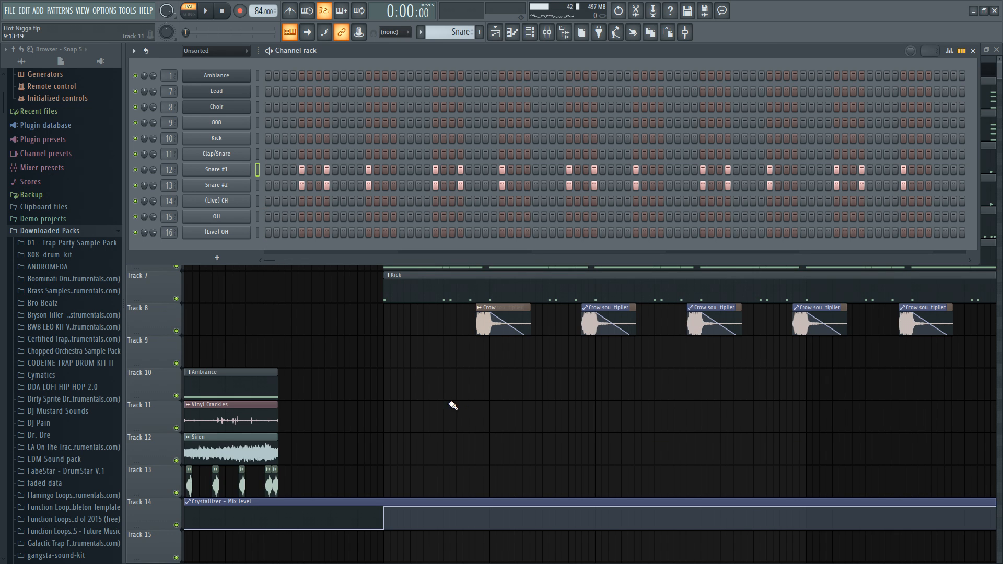
{"action": "key", "text": "space"}
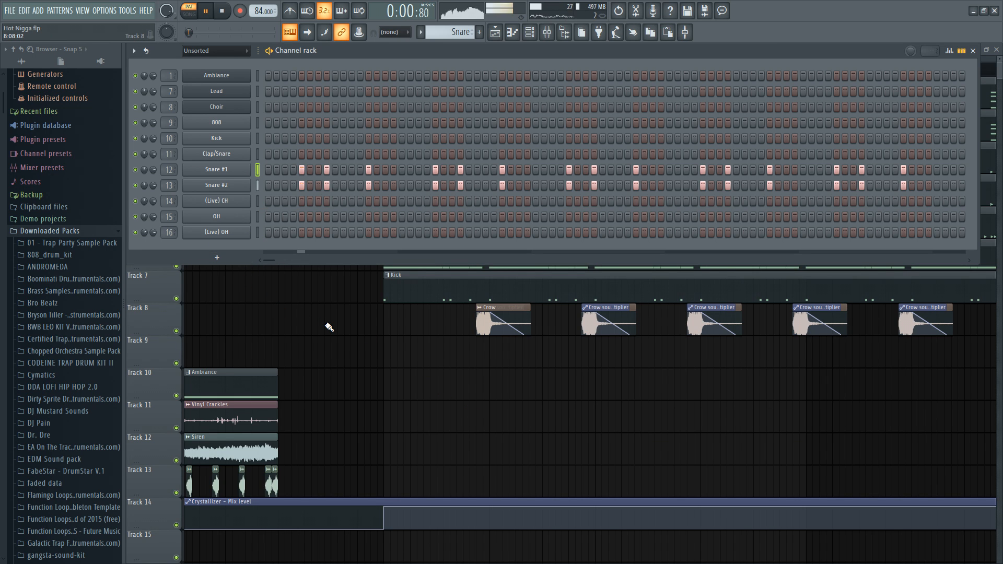
{"action": "left_click", "coordinate": [135, 186]}
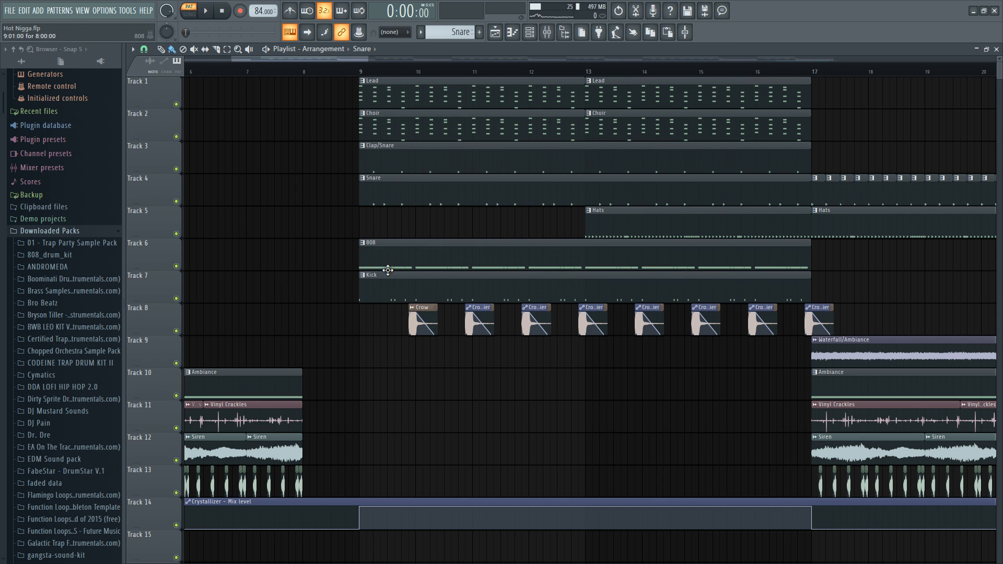
Reopen the Track 3 Clap/Snare clip in the piano roll and look for its notes
{"action": "scroll", "coordinate": [375, 239], "scroll_direction": "down", "scroll_amount": 3}
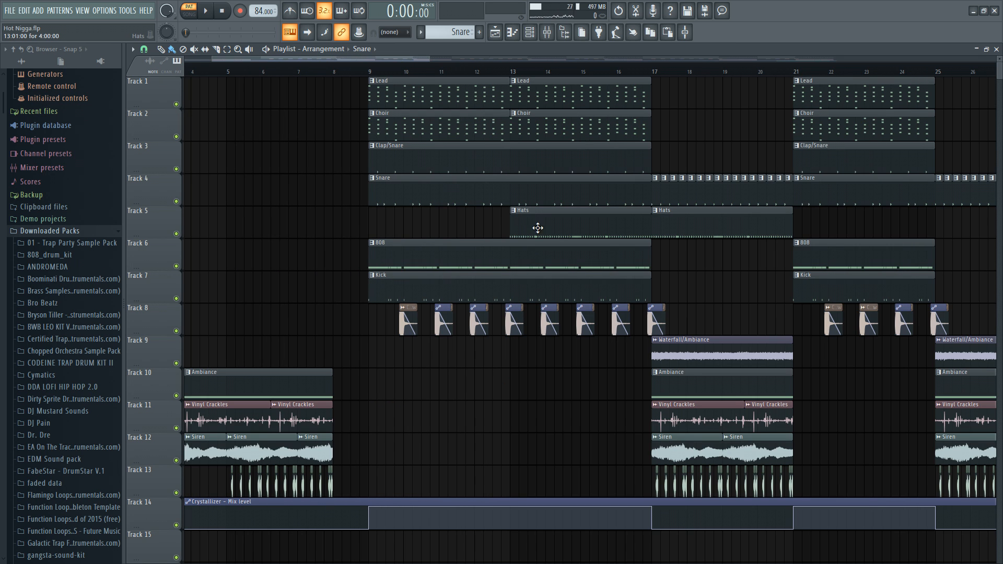
{"action": "scroll", "coordinate": [418, 218], "scroll_direction": "down", "scroll_amount": 3}
{"action": "scroll", "coordinate": [397, 217], "scroll_direction": "up", "scroll_amount": 2}
{"action": "left_click_drag", "start_coordinate": [703, 321], "coordinate": [825, 324]}
{"action": "double_click", "coordinate": [432, 167]}
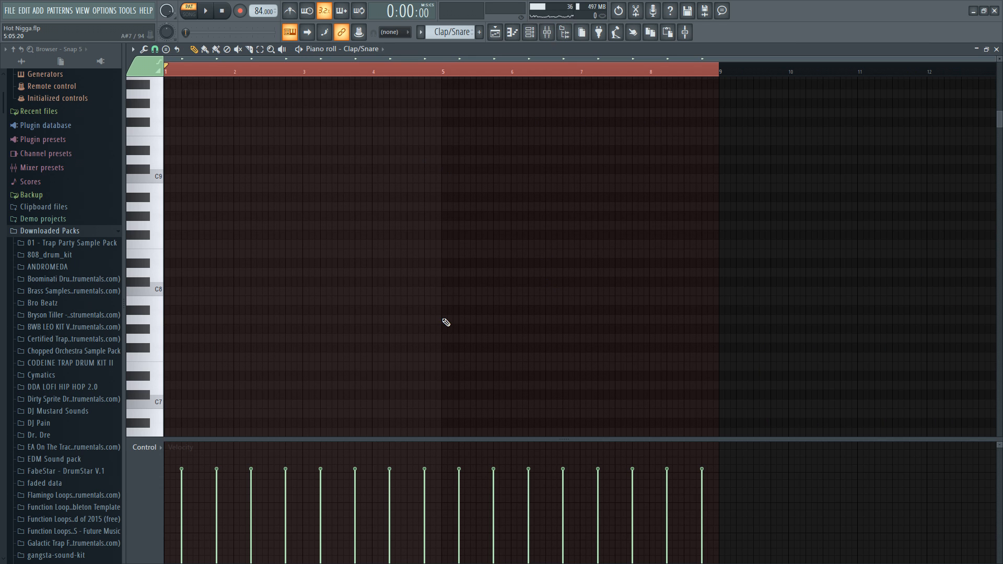
{"action": "scroll", "coordinate": [399, 342], "scroll_direction": "down", "scroll_amount": 8}
Open the mixer to examine the snare's settings
{"action": "left_click", "coordinate": [548, 34]}
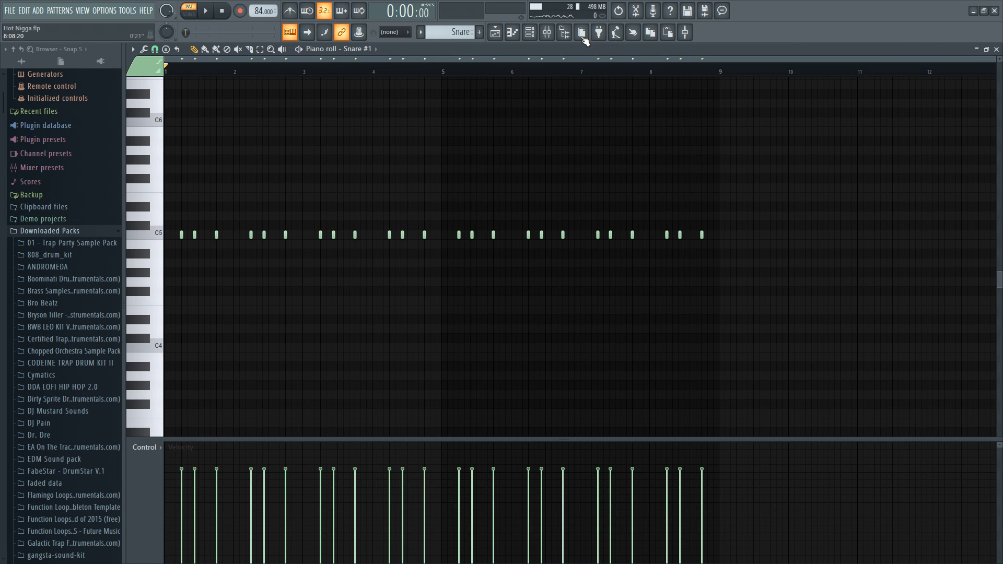
{"action": "left_click", "coordinate": [547, 33]}
{"action": "left_click", "coordinate": [480, 210]}
{"action": "left_click", "coordinate": [491, 206]}
{"action": "left_click", "coordinate": [478, 207]}
{"action": "left_click", "coordinate": [800, 165]}
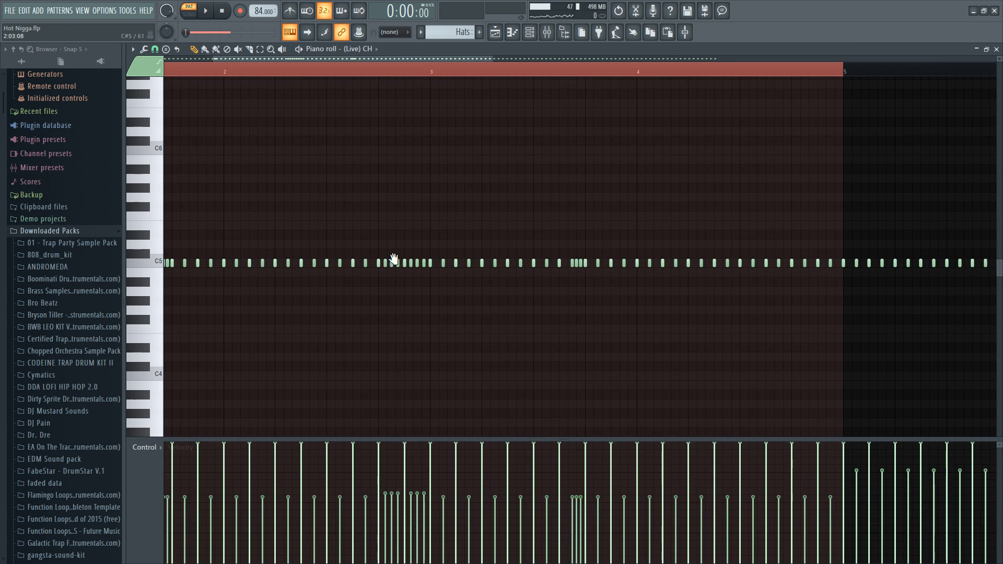
Look over the (Live) CH notes and rolls of the Hats pattern in the piano roll
{"action": "left_click_drag", "start_coordinate": [394, 259], "coordinate": [542, 264]}
{"action": "scroll", "coordinate": [318, 249], "scroll_direction": "down", "scroll_amount": 2}
{"action": "left_click_drag", "start_coordinate": [450, 235], "coordinate": [460, 231]}
{"action": "left_click", "coordinate": [784, 150]}
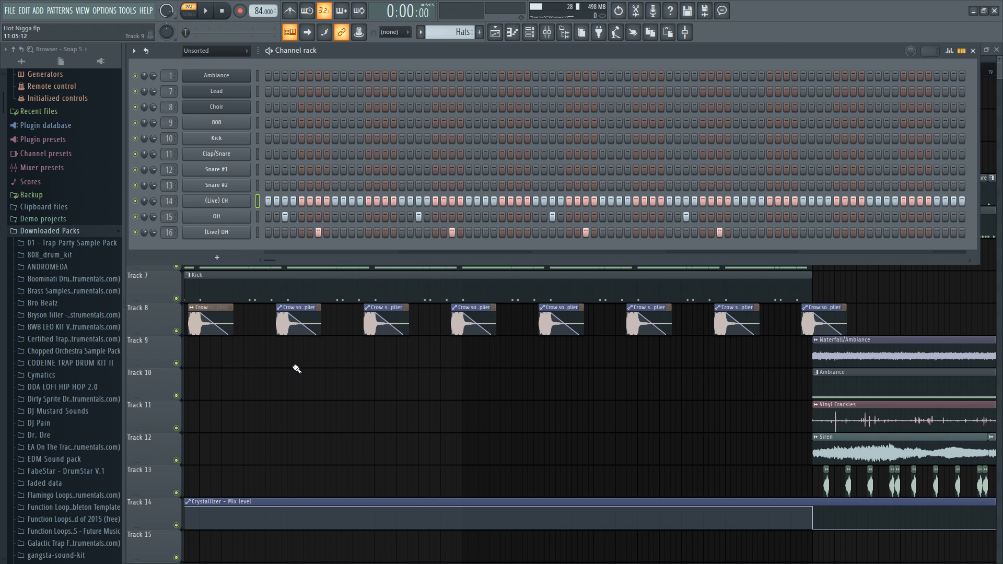
Play the Hats pattern and show the whole (Live) CH note sequence in the piano roll
{"action": "key", "text": "space"}
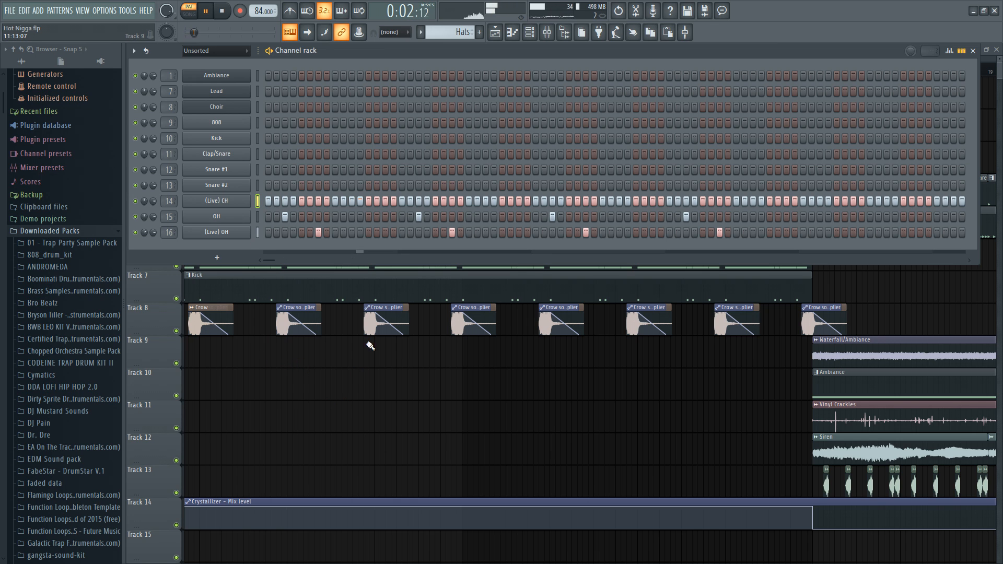
{"action": "right_click", "coordinate": [239, 203]}
{"action": "left_click", "coordinate": [263, 205]}
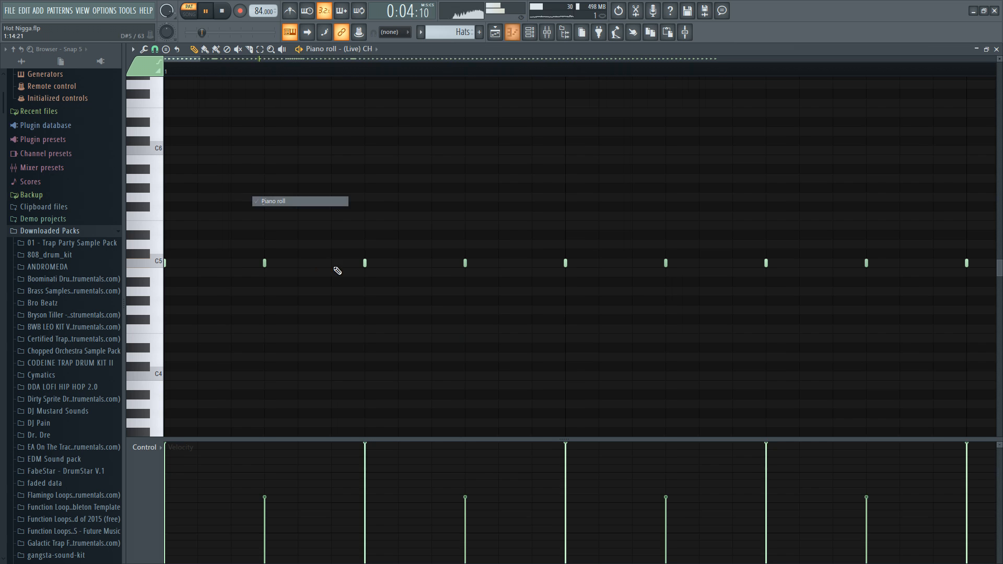
{"action": "left_click_drag", "start_coordinate": [430, 349], "coordinate": [571, 378]}
{"action": "scroll", "coordinate": [556, 379], "scroll_direction": "down", "scroll_amount": 5}
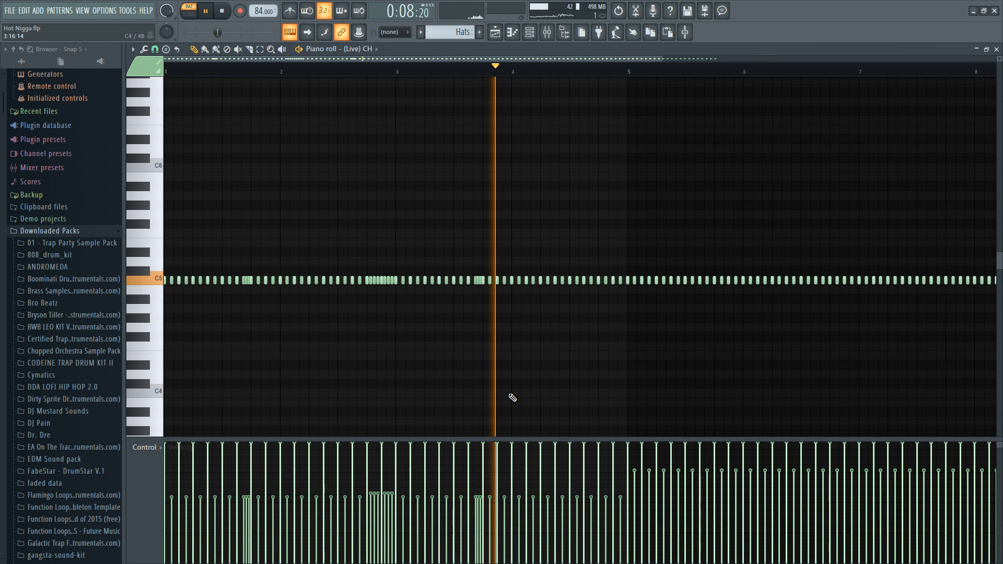
Delete the (Live) CH notes from bar 5 onward, stop playback and close the piano roll
{"action": "scroll", "coordinate": [511, 399], "scroll_direction": "down", "scroll_amount": 2}
{"action": "left_click_drag", "start_coordinate": [851, 280], "coordinate": [481, 325]}
{"action": "key", "text": "Delete"}
{"action": "key", "text": "space"}
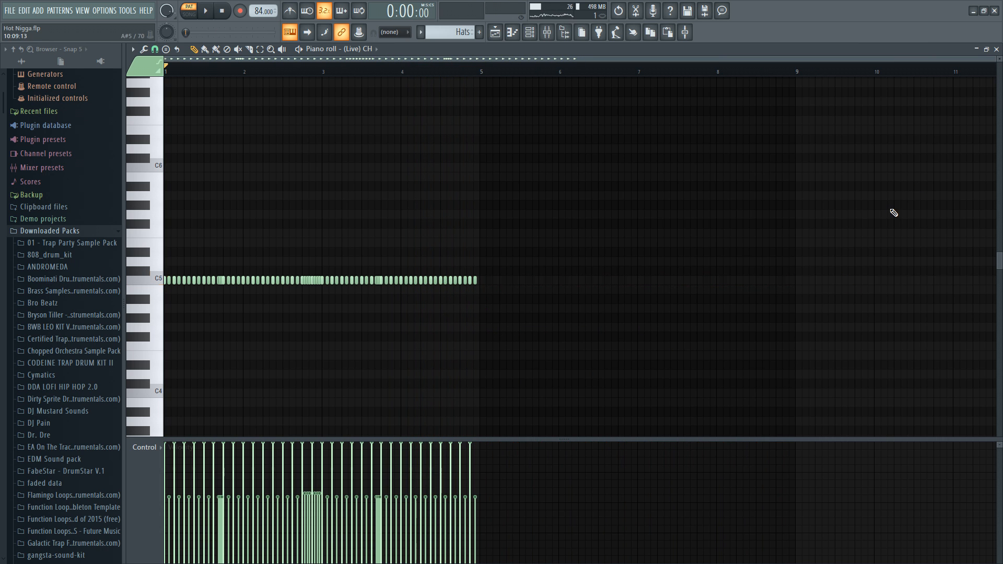
{"action": "left_click", "coordinate": [997, 48]}
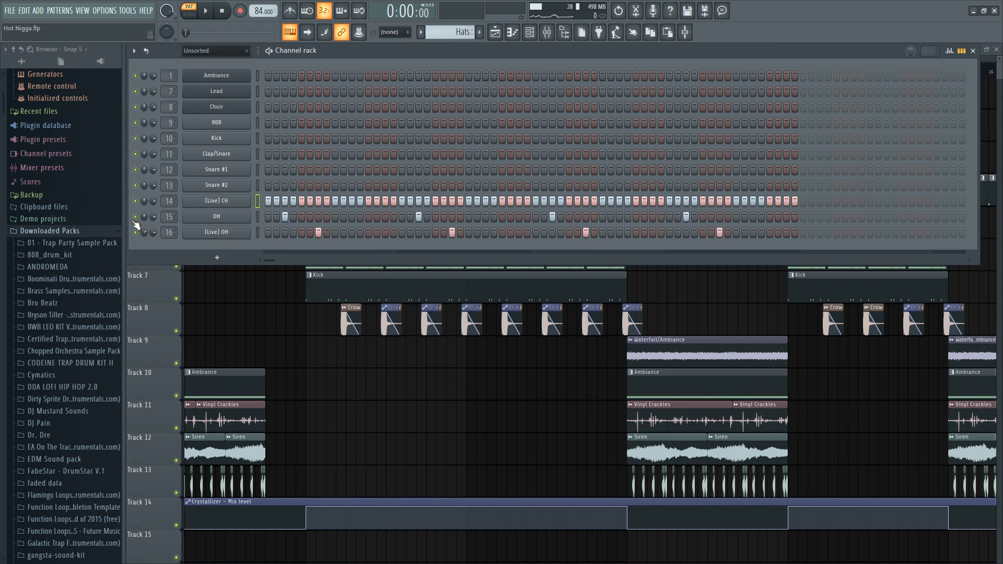
Select the OH and (Live) OH channels and check the CODEINE TRAP DRUM KIT II sample folder before collapsing it
{"action": "left_click", "coordinate": [257, 217]}
{"action": "left_click", "coordinate": [257, 233]}
{"action": "left_click", "coordinate": [63, 77]}
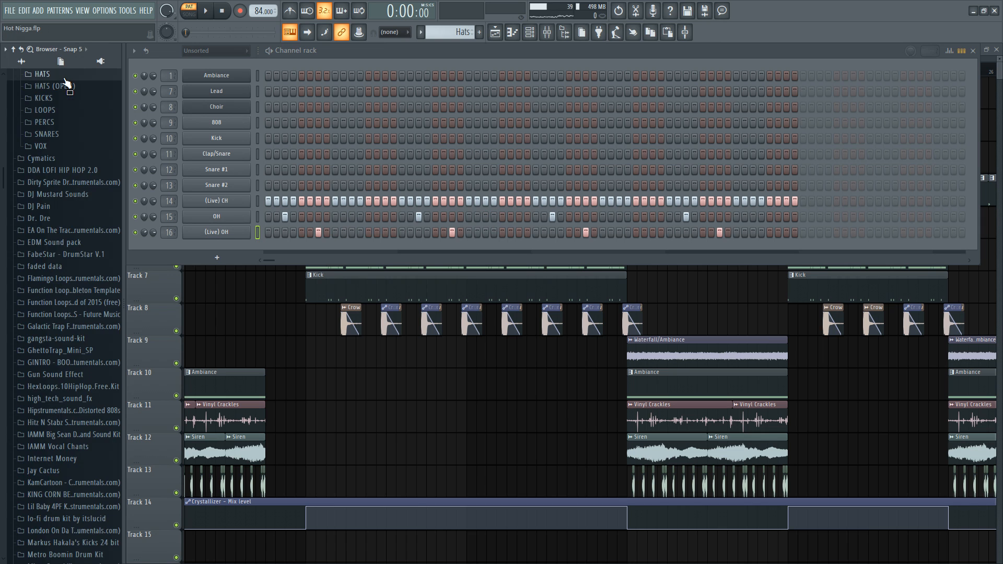
{"action": "scroll", "coordinate": [65, 128], "scroll_direction": "up", "scroll_amount": 1}
{"action": "scroll", "coordinate": [69, 134], "scroll_direction": "up", "scroll_amount": 3}
{"action": "left_click", "coordinate": [72, 147]}
Review the notes of the Kick clip on Track 7 in the piano roll and close it
{"action": "right_click", "coordinate": [414, 394]}
{"action": "scroll", "coordinate": [393, 292], "scroll_direction": "up", "scroll_amount": 1}
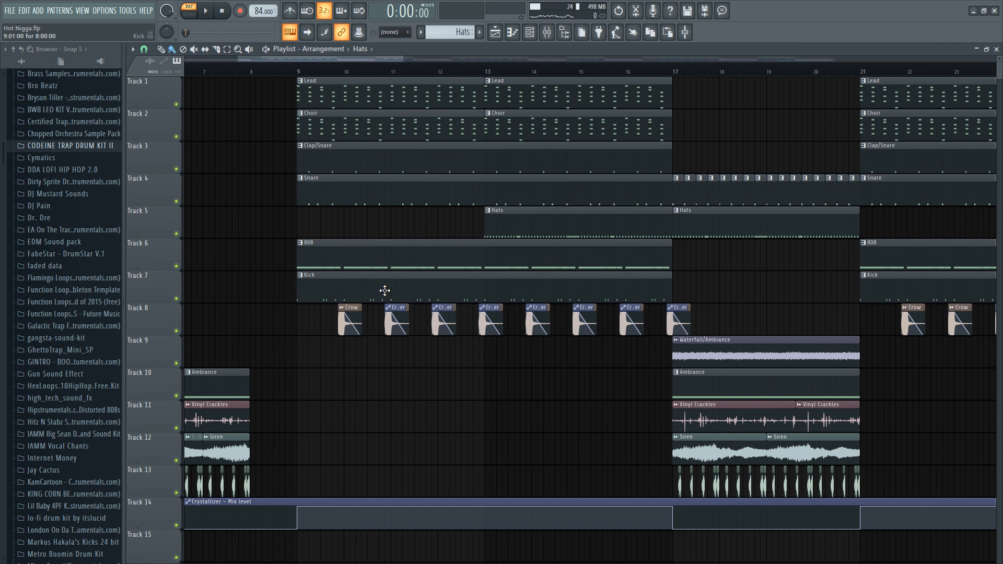
{"action": "scroll", "coordinate": [496, 366], "scroll_direction": "right", "scroll_amount": 1}
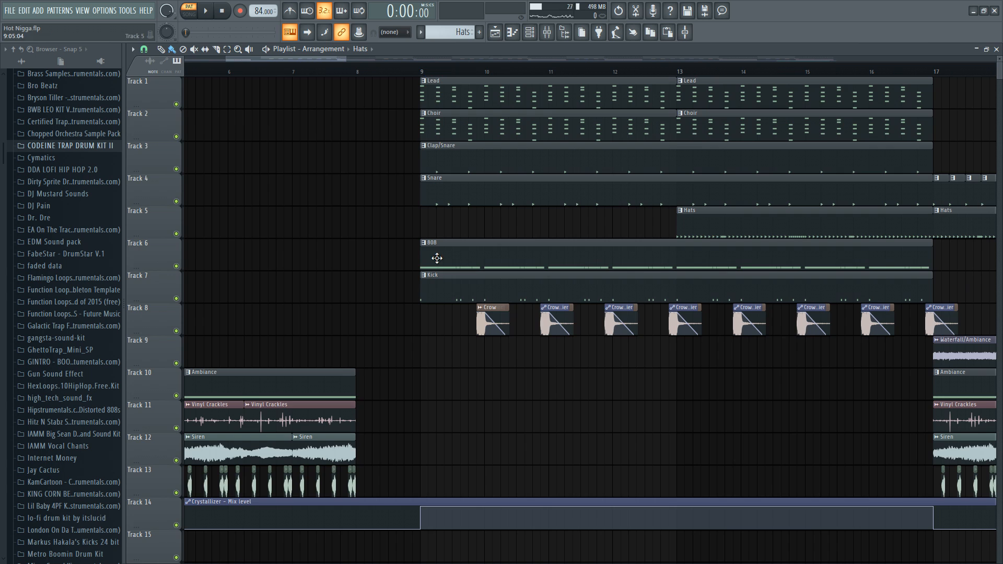
{"action": "double_click", "coordinate": [437, 288]}
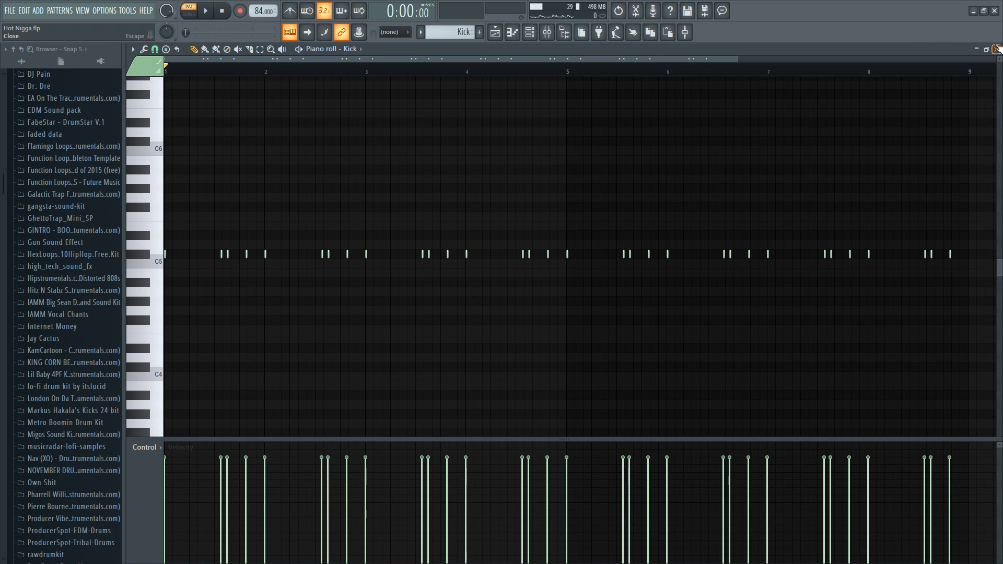
{"action": "left_click", "coordinate": [997, 49]}
{"action": "right_click", "coordinate": [444, 343]}
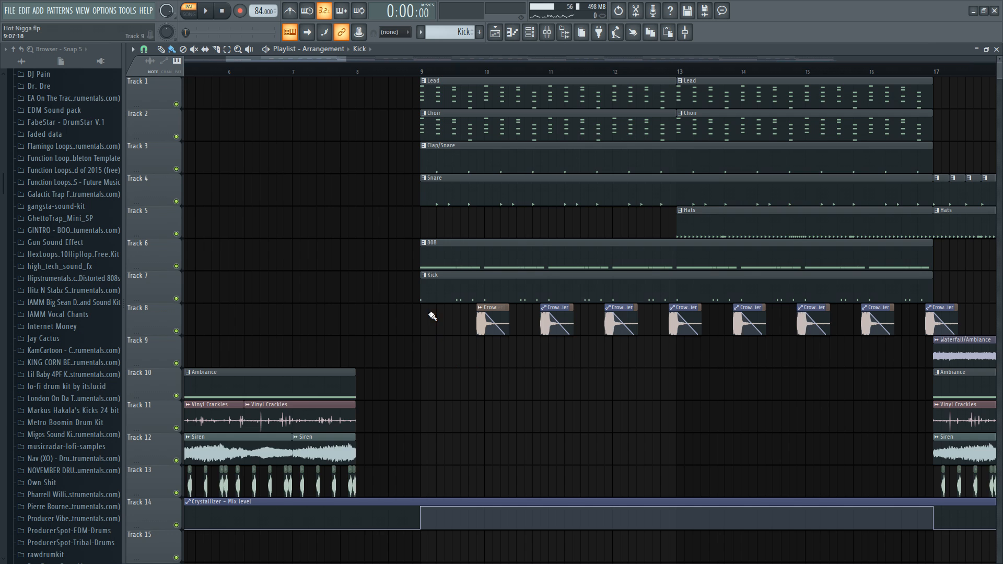
Open the Kick channel's sampler settings, adjust the Boost precomputed effect, and play the Kick pattern
{"action": "scroll", "coordinate": [420, 275], "scroll_direction": "down", "scroll_amount": 2}
{"action": "scroll", "coordinate": [420, 275], "scroll_direction": "up", "scroll_amount": 3}
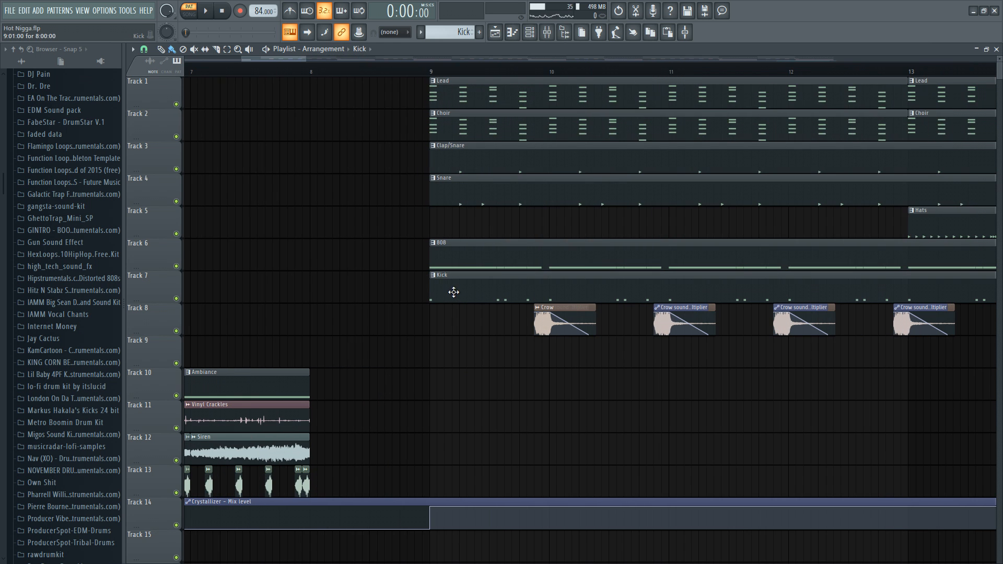
{"action": "double_click", "coordinate": [455, 288]}
{"action": "left_click", "coordinate": [234, 140]}
{"action": "left_click", "coordinate": [326, 207]}
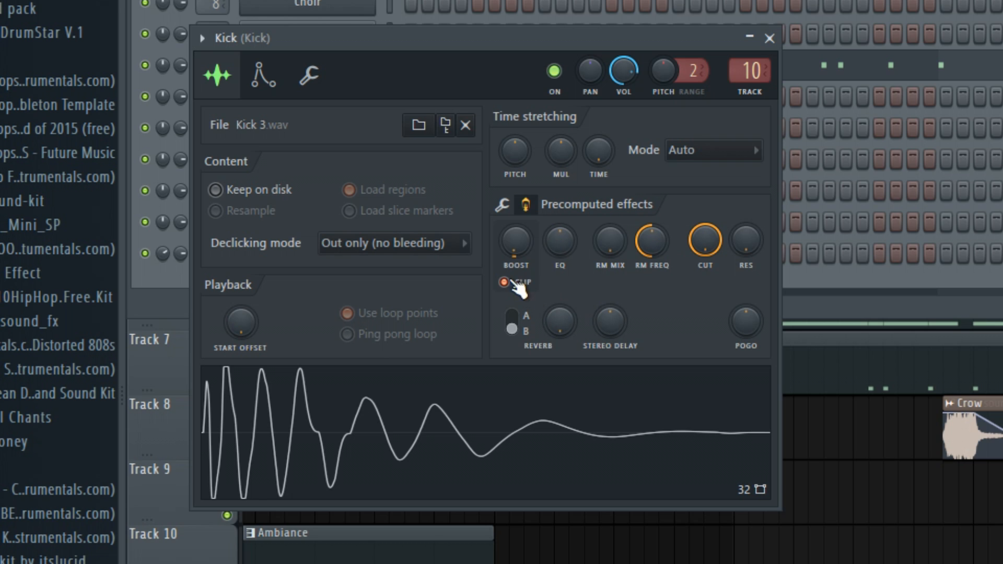
{"action": "mouse_move", "coordinate": [516, 243]}
{"action": "left_mouse_down"}
{"action": "mouse_move", "coordinate": [516, 178]}
{"action": "mouse_move", "coordinate": [515, 239]}
{"action": "left_mouse_up"}
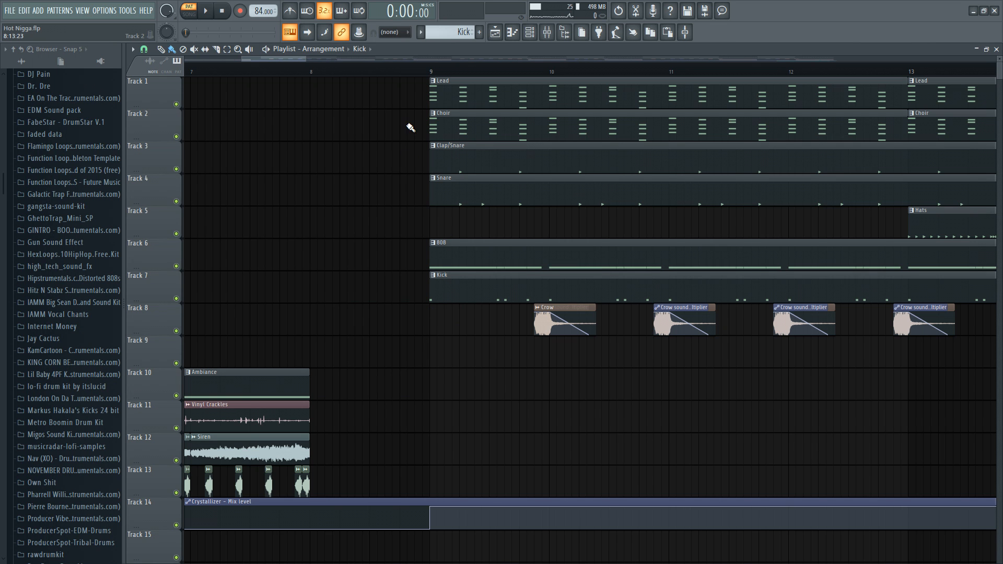
{"action": "key", "text": "space"}
{"action": "key", "text": "F6"}
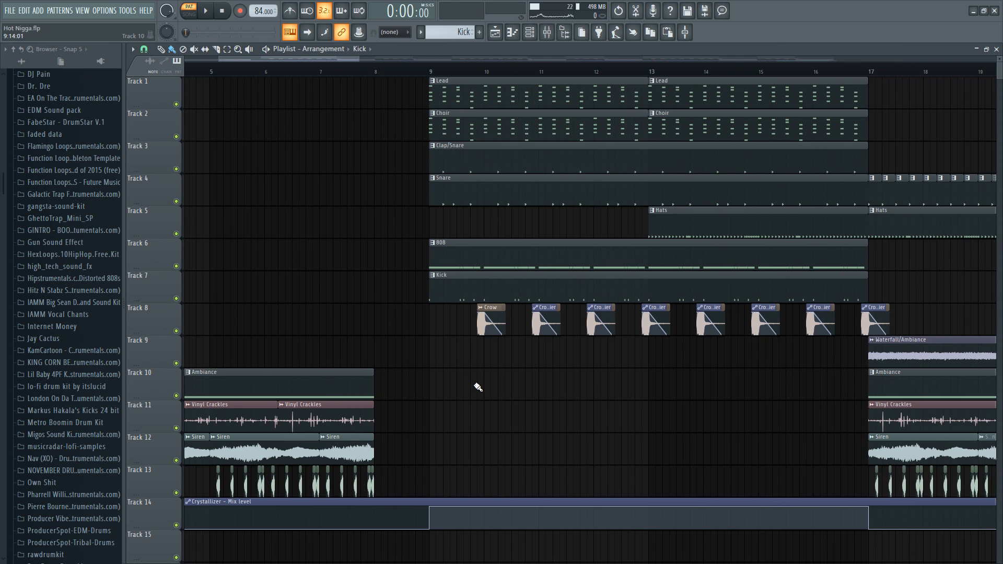
Review the notes of the 808 clip on Track 6 in the piano roll
{"action": "scroll", "coordinate": [543, 365], "scroll_direction": "down", "scroll_amount": 1}
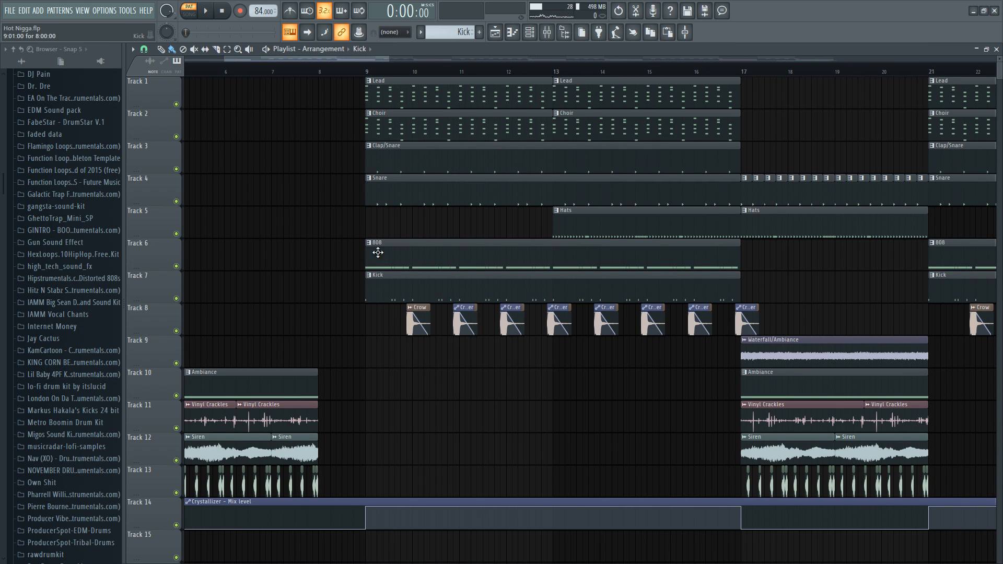
{"action": "scroll", "coordinate": [407, 282], "scroll_direction": "down", "scroll_amount": 1}
{"action": "double_click", "coordinate": [419, 259]}
{"action": "scroll", "coordinate": [424, 305], "scroll_direction": "down", "scroll_amount": 2}
{"action": "scroll", "coordinate": [412, 300], "scroll_direction": "down", "scroll_amount": 5}
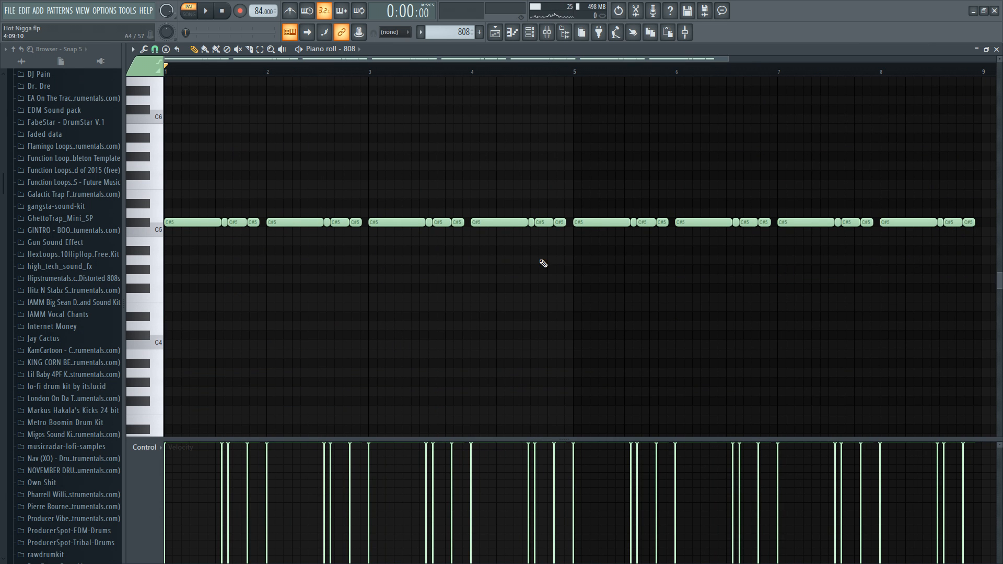
Examine the 808 notes in the piano roll, play the pattern, stop it and close the piano roll
{"action": "scroll", "coordinate": [343, 280], "scroll_direction": "up", "scroll_amount": 1}
{"action": "scroll", "coordinate": [234, 240], "scroll_direction": "up", "scroll_amount": 2}
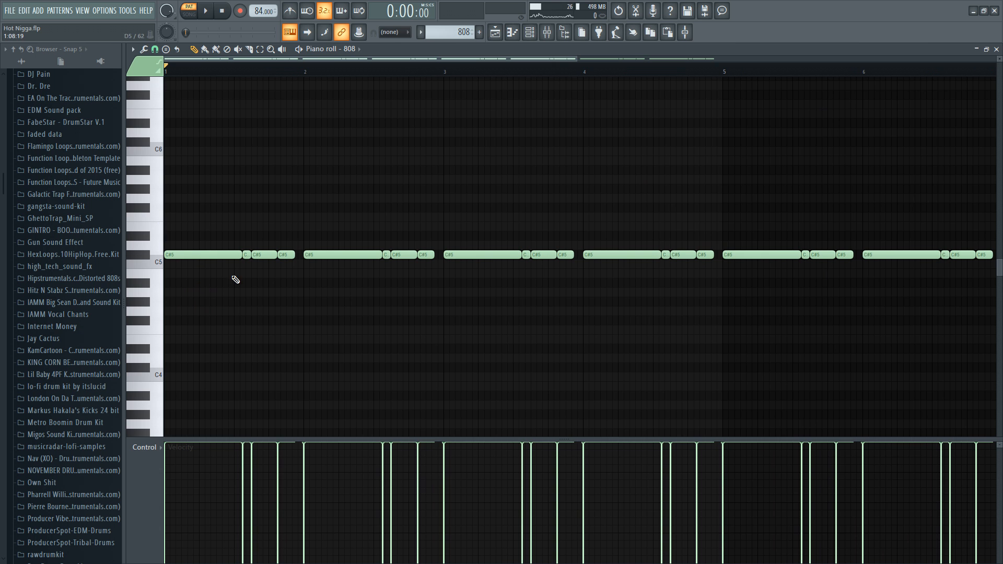
{"action": "scroll", "coordinate": [268, 225], "scroll_direction": "down", "scroll_amount": 1}
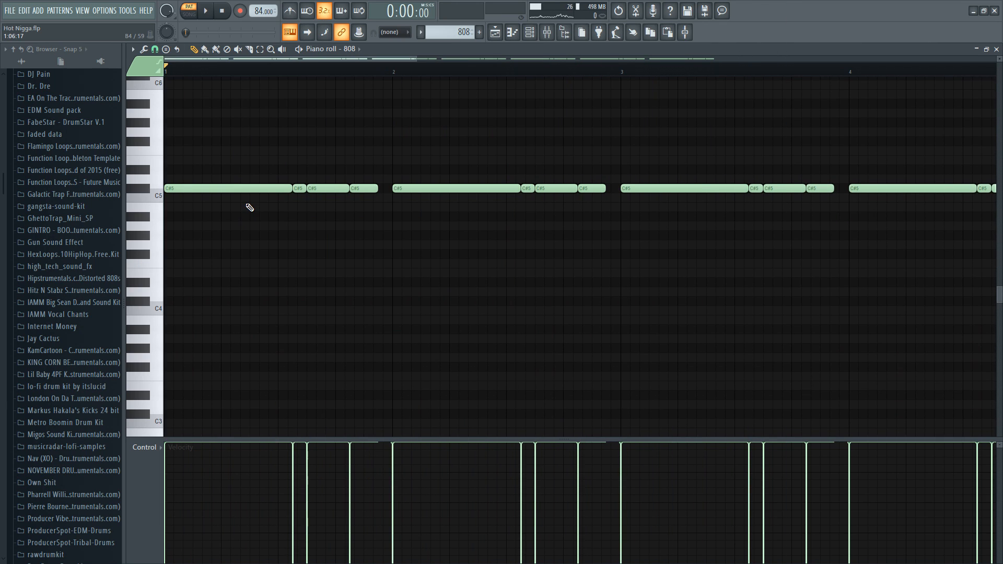
{"action": "key", "text": "space"}
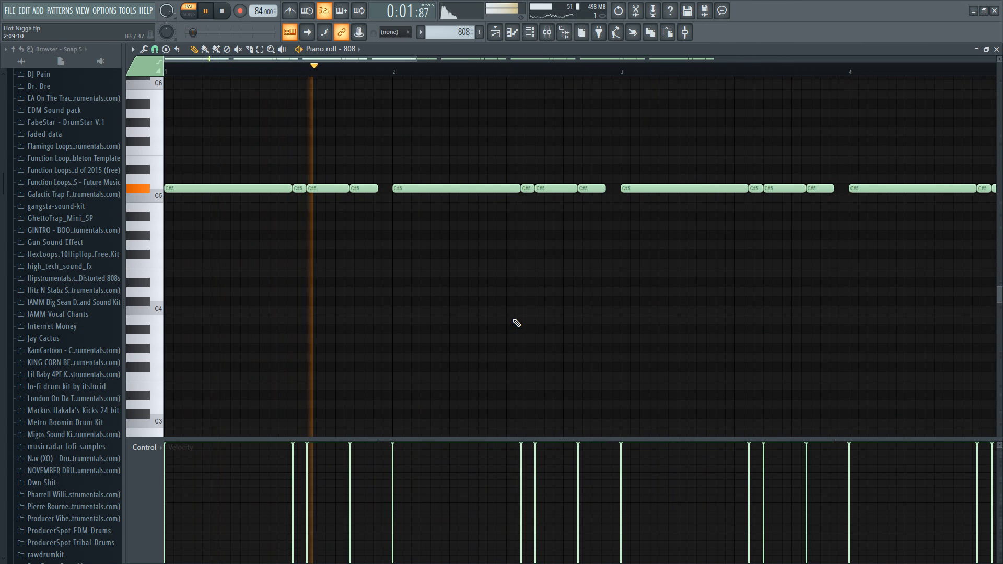
{"action": "scroll", "coordinate": [511, 327], "scroll_direction": "down", "scroll_amount": 1}
{"action": "scroll", "coordinate": [511, 327], "scroll_direction": "down", "scroll_amount": 1}
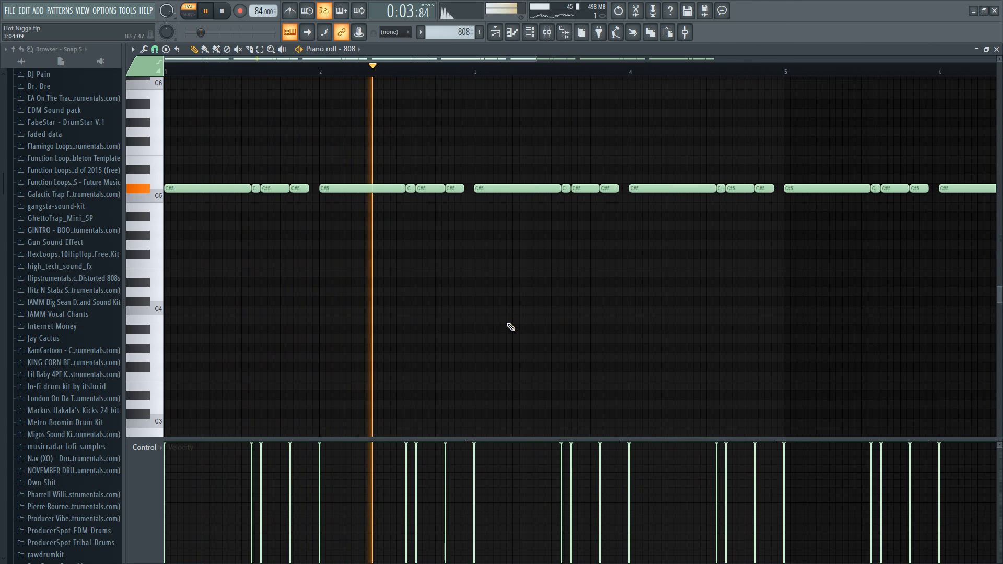
{"action": "key", "text": "space"}
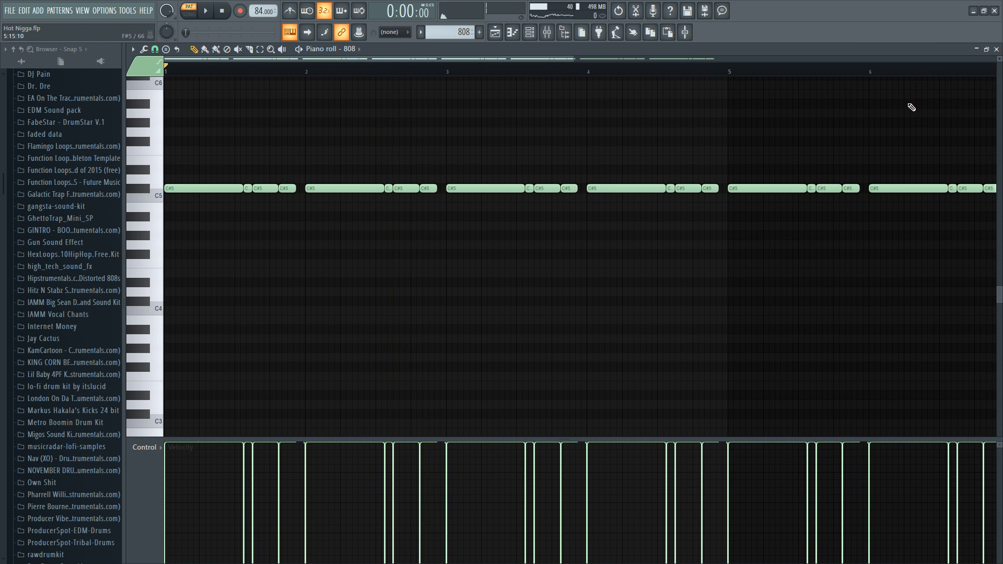
{"action": "left_click", "coordinate": [996, 49]}
Check the channel rack and the Kick track in the mixer, closing both to return to the playlist
{"action": "key", "text": "F6"}
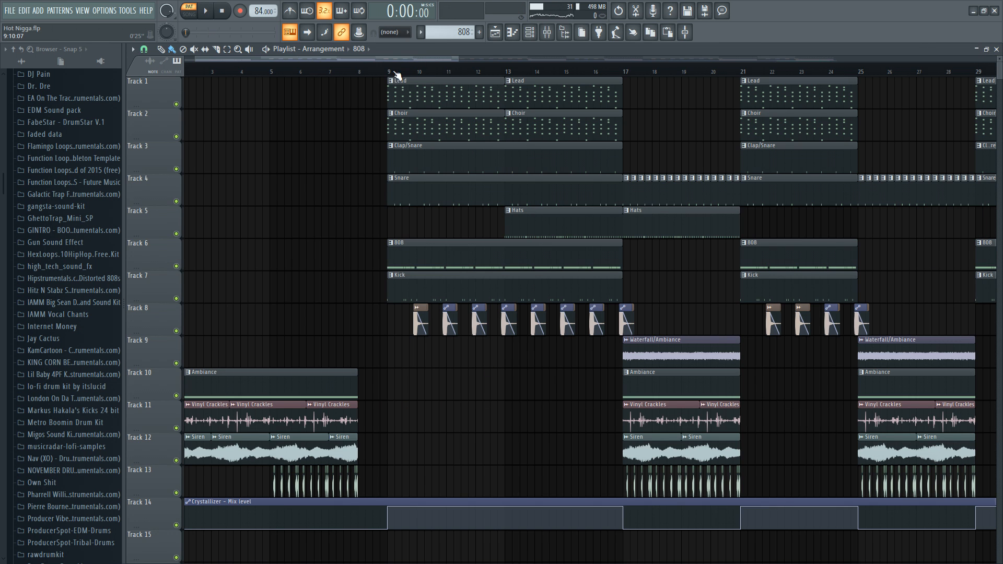
{"action": "key", "text": "F6"}
{"action": "key", "text": "F9"}
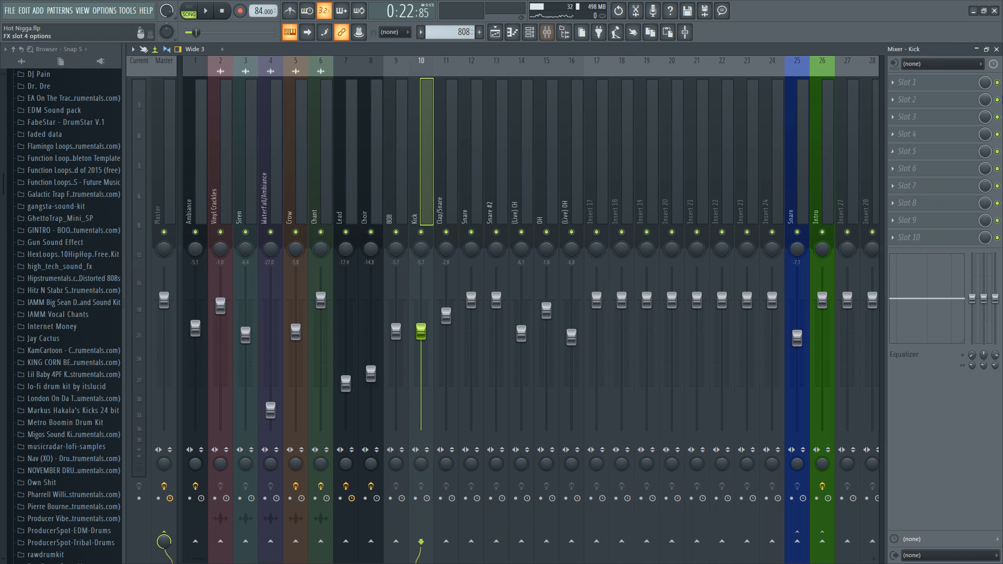
{"action": "key", "text": "F9"}
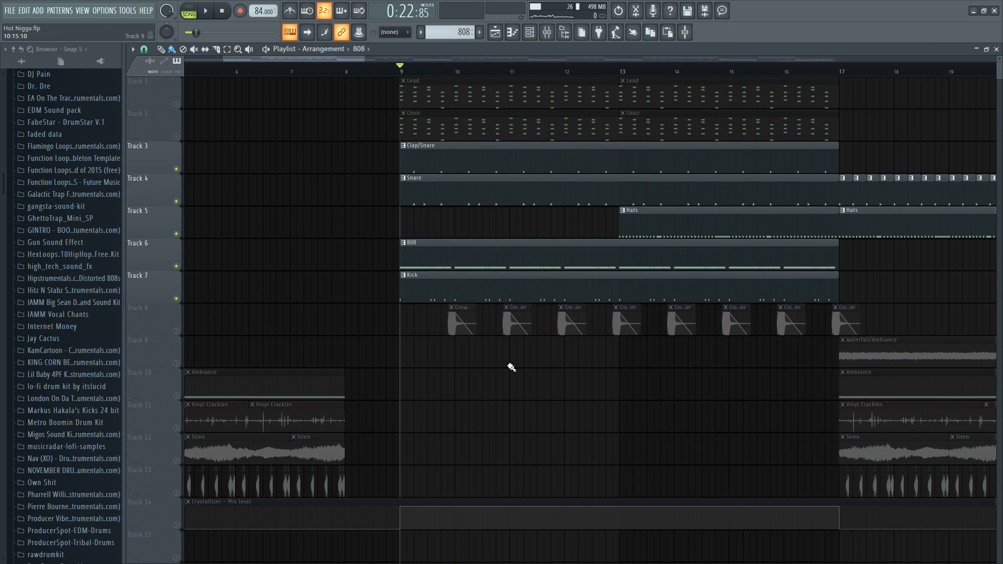
Play Tracks 3 to 7 together from bar 9, select bars 9 to 17 during playback, and clear the selection
{"action": "key", "text": "space"}
{"action": "scroll", "coordinate": [500, 398], "scroll_direction": "down", "scroll_amount": 1}
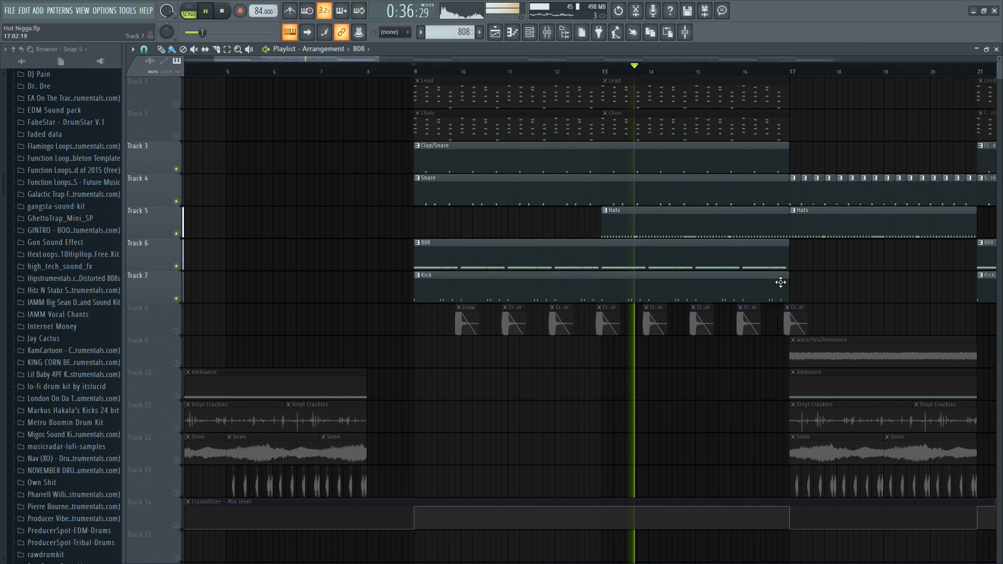
{"action": "left_click_drag", "start_coordinate": [792, 74], "coordinate": [413, 90]}
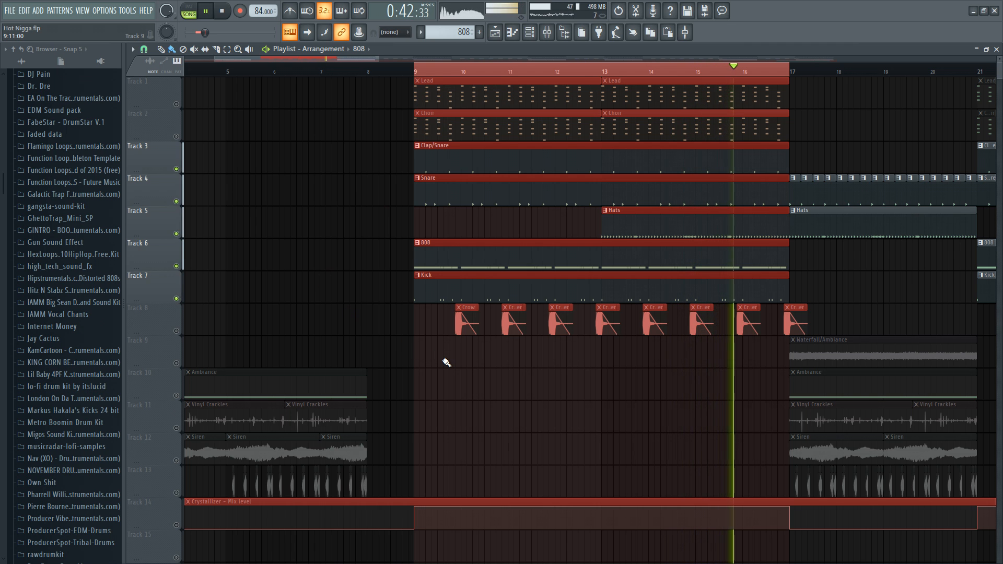
{"action": "left_click", "coordinate": [453, 381], "text": "ctrl"}
{"action": "scroll", "coordinate": [660, 413], "scroll_direction": "up", "scroll_amount": 2}
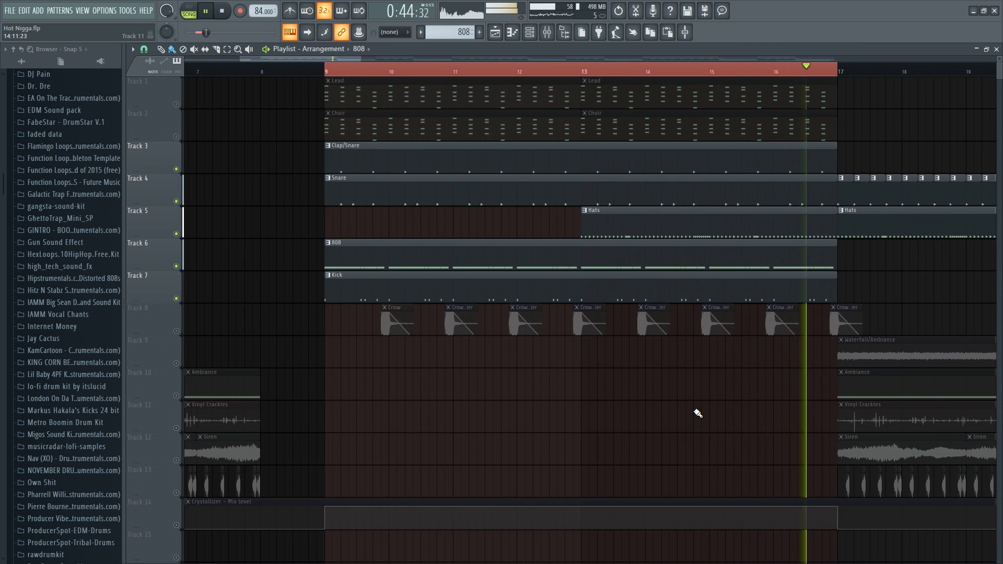
{"action": "double_click", "coordinate": [406, 75]}
{"action": "scroll", "coordinate": [481, 328], "scroll_direction": "down", "scroll_amount": 6}
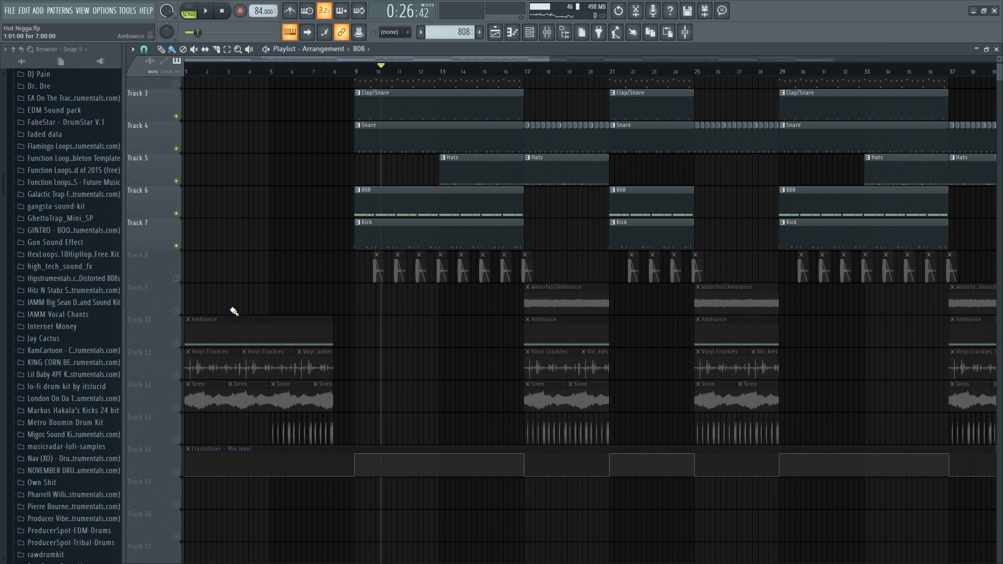
Solo Track 7, switch the other tracks back on with Track 7 muted, and return playback to the song start
{"action": "right_click", "coordinate": [176, 245]}
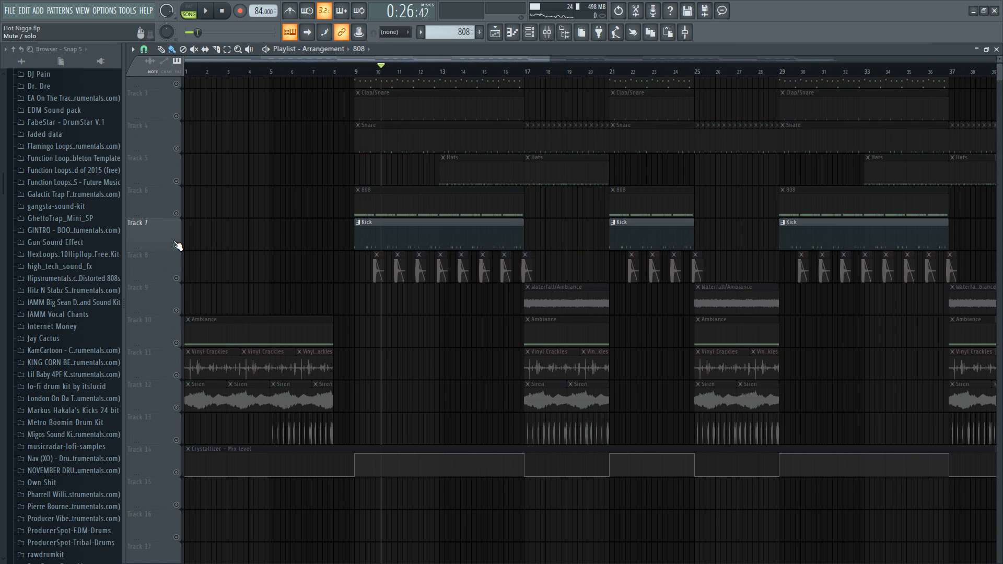
{"action": "scroll", "coordinate": [447, 276], "scroll_direction": "up", "scroll_amount": 3}
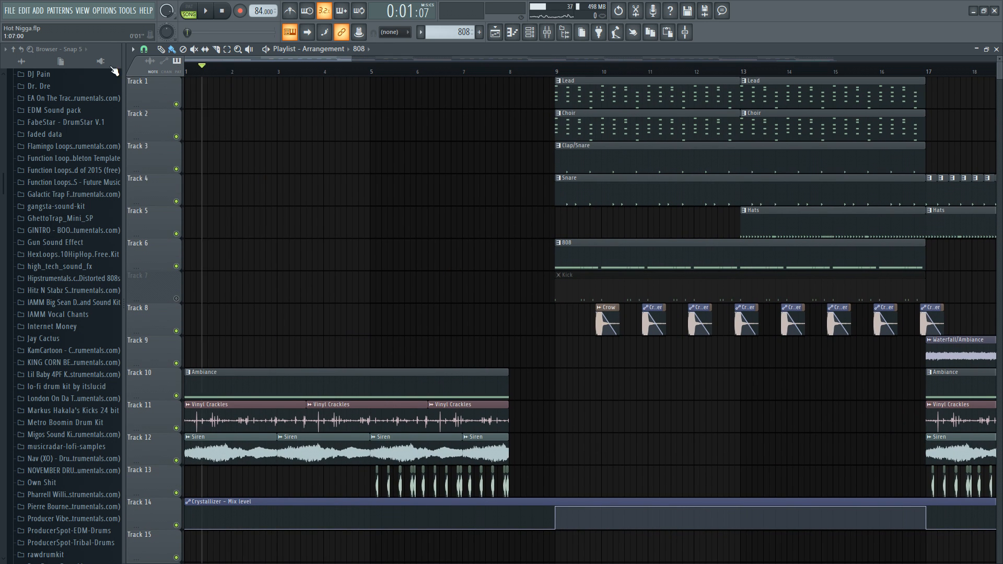
{"action": "scroll", "coordinate": [343, 280], "scroll_direction": "up", "scroll_amount": 3}
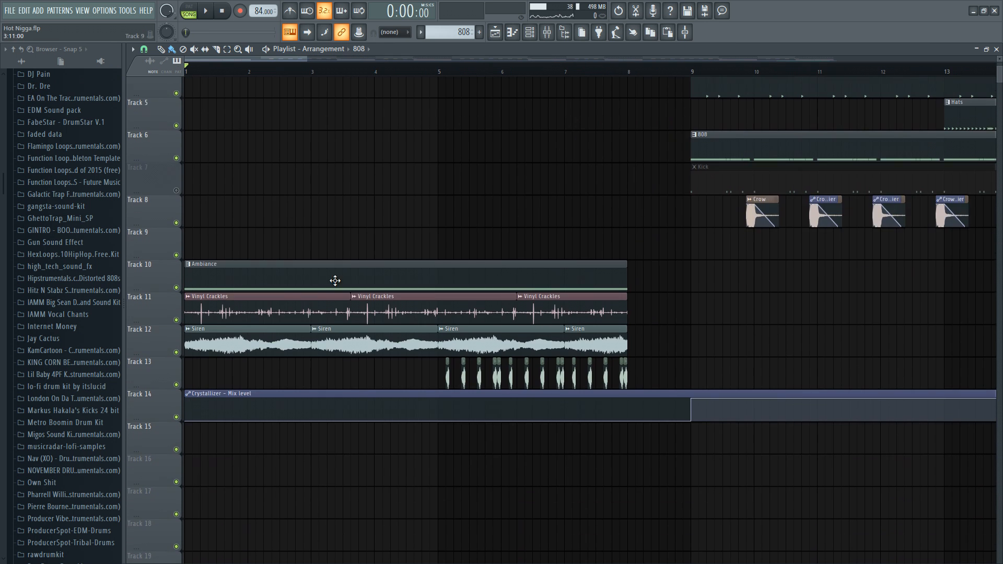
Review the Ambiance clip on Track 10 in the piano roll and its channel, and close the piano roll and channel rack
{"action": "double_click", "coordinate": [237, 307]}
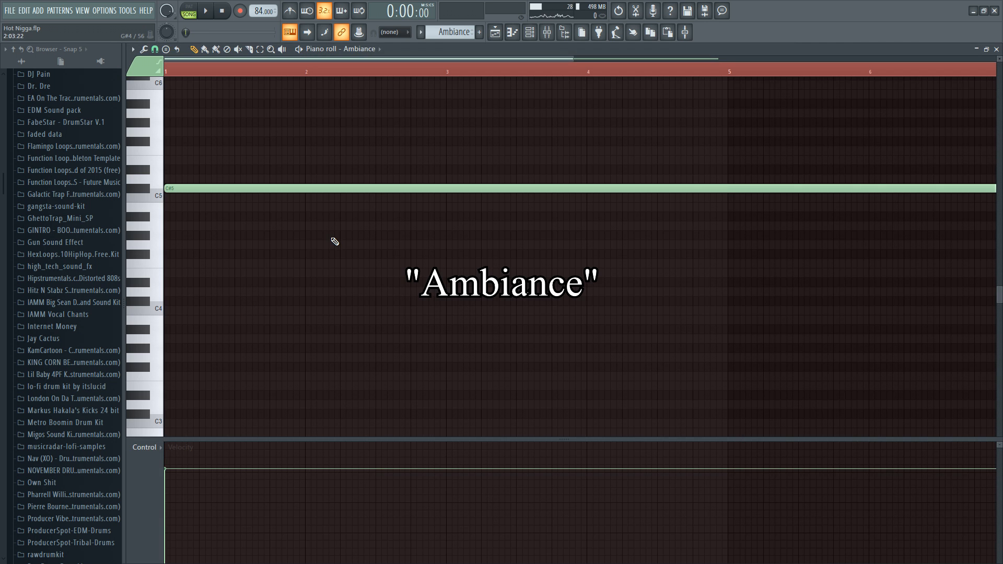
{"action": "key", "text": "F6"}
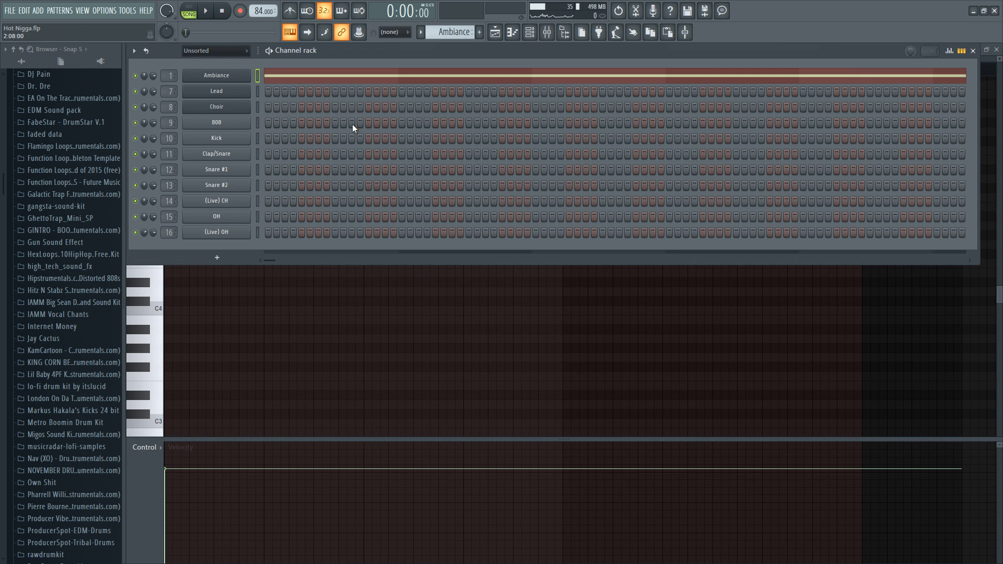
{"action": "left_click", "coordinate": [239, 80]}
{"action": "key", "text": "F7"}
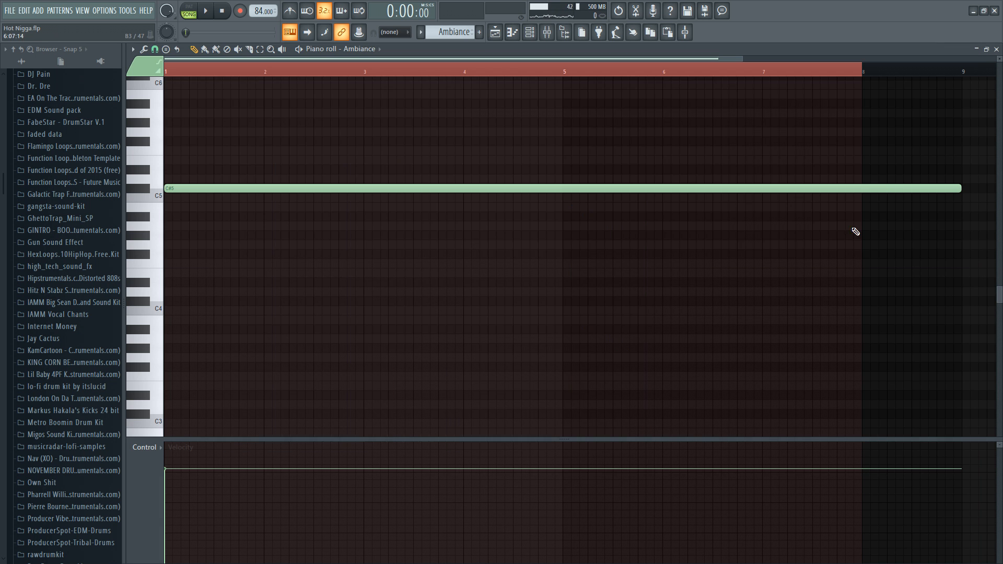
{"action": "left_click", "coordinate": [996, 50]}
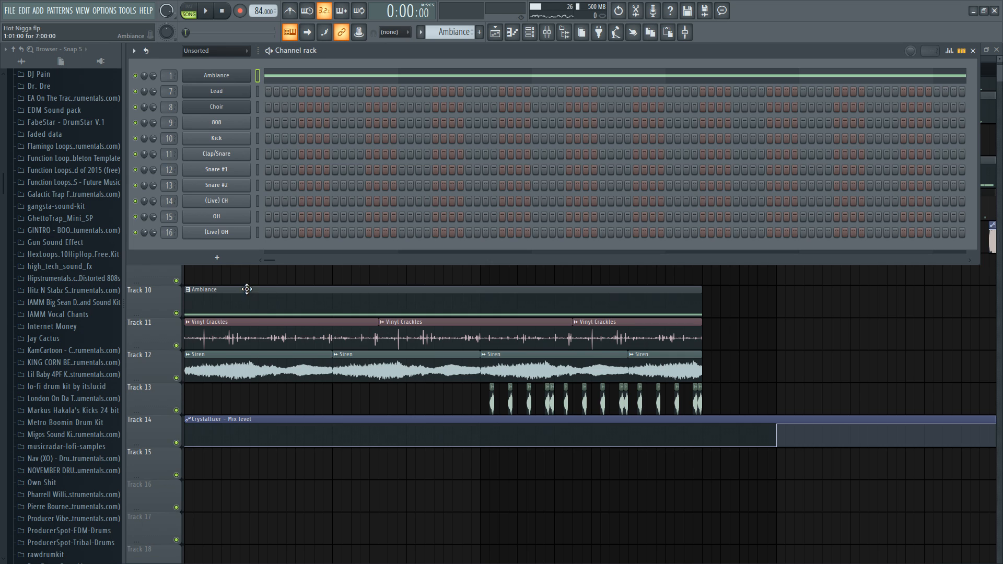
{"action": "right_click", "coordinate": [250, 282]}
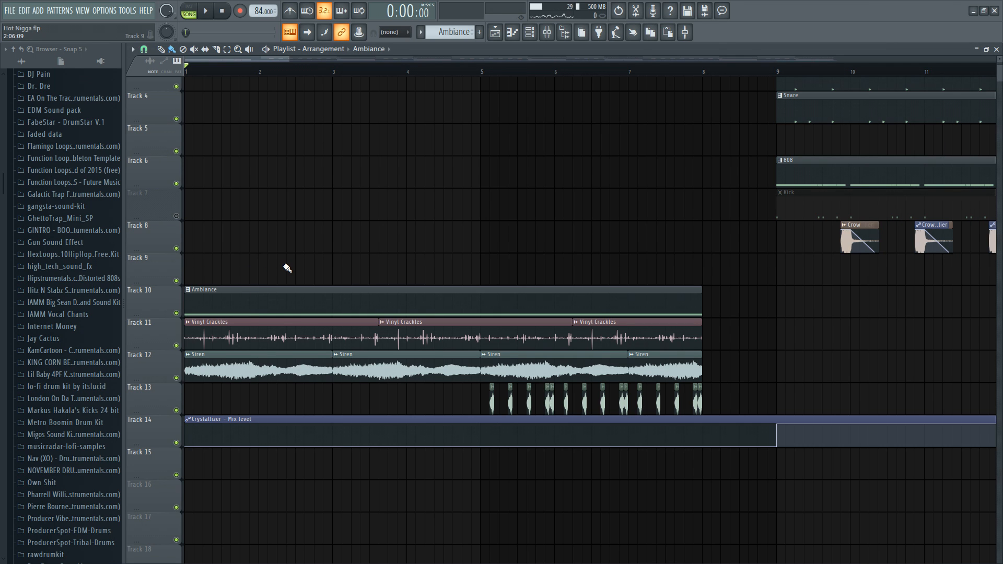
Solo Track 10 and play the Ambiance clip from the song start before stopping playback
{"action": "right_click", "coordinate": [177, 314]}
{"action": "key", "text": "space"}
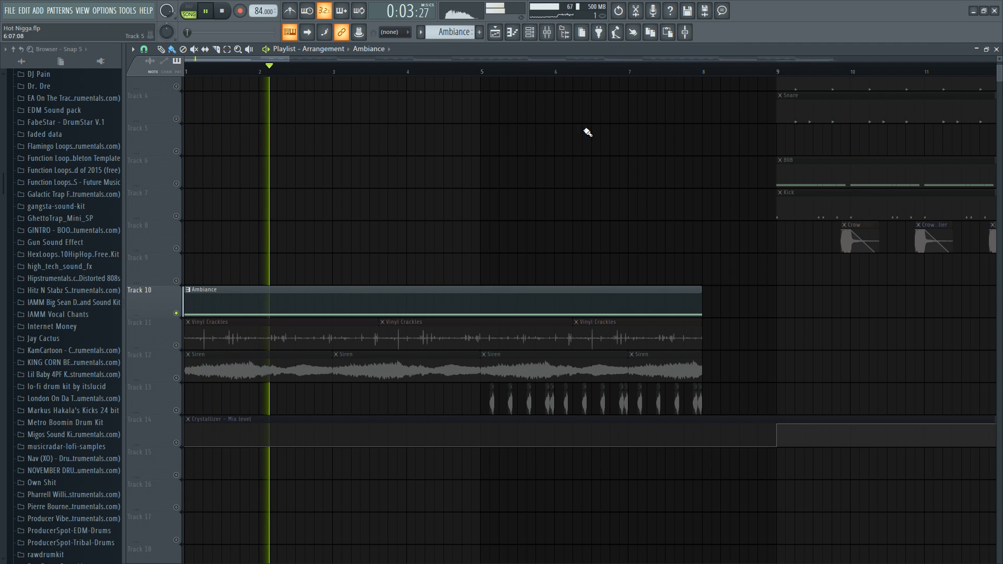
{"action": "key", "text": "space"}
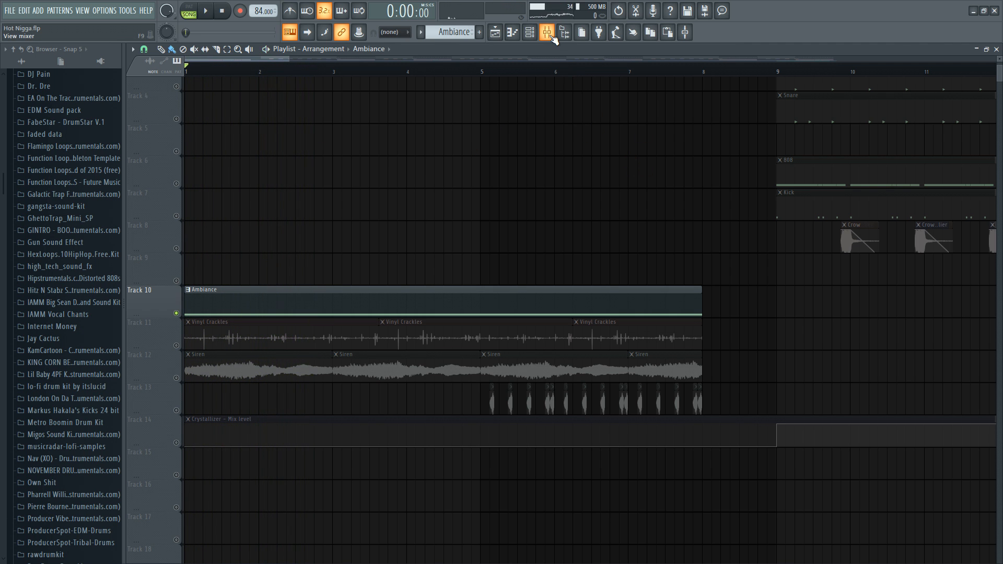
Inspect the Ambiance mixer track's routing and the FabFilter Pro-Q 3 curve on the Intro track, closing the plugin
{"action": "left_click", "coordinate": [547, 32]}
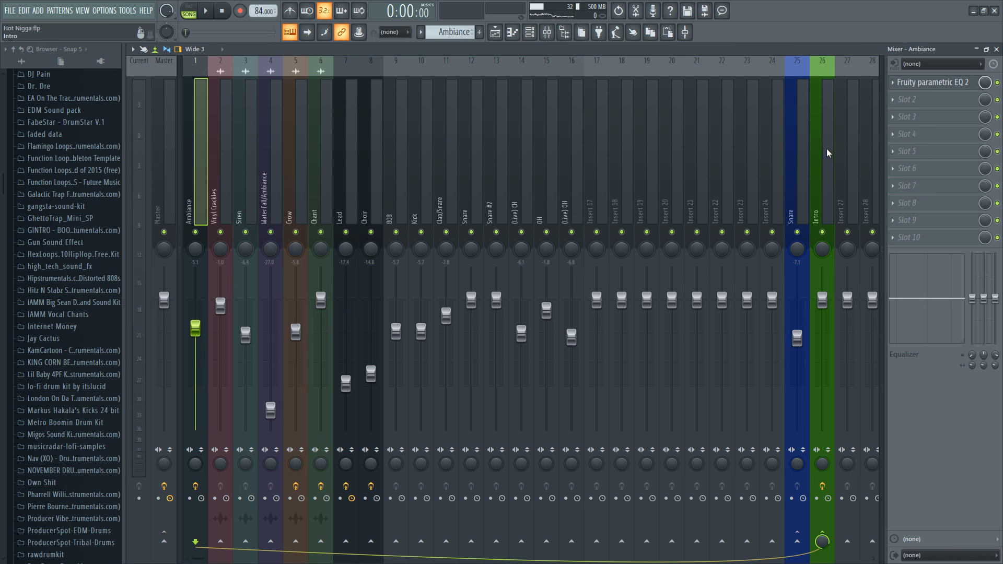
{"action": "left_click", "coordinate": [246, 206]}
{"action": "left_click", "coordinate": [197, 158]}
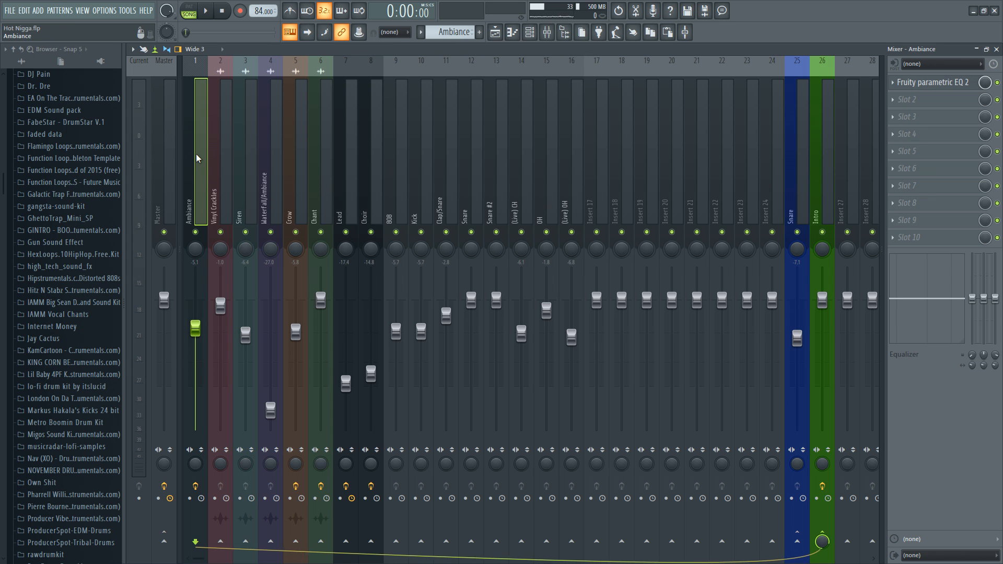
{"action": "left_click", "coordinate": [822, 123]}
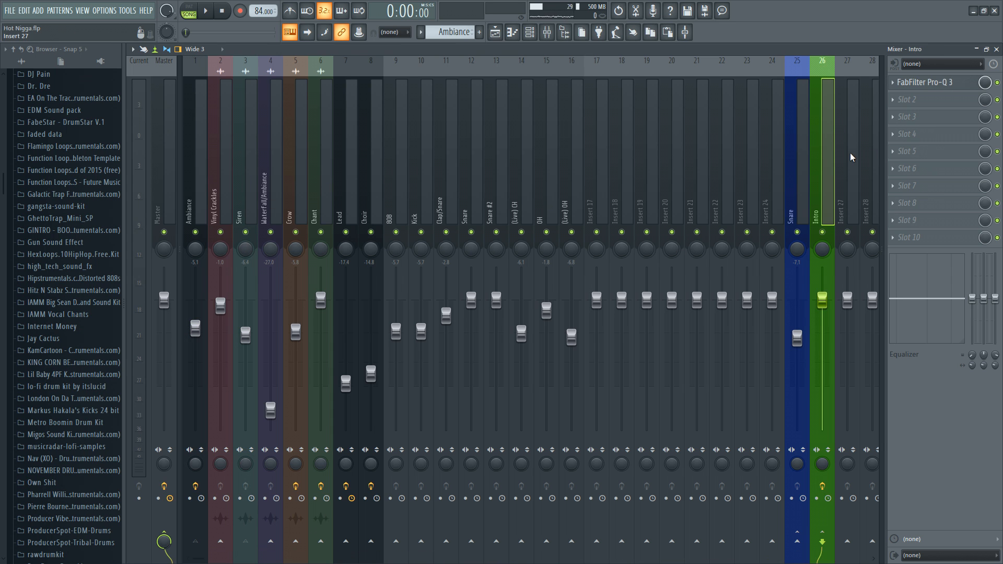
{"action": "left_click", "coordinate": [945, 89]}
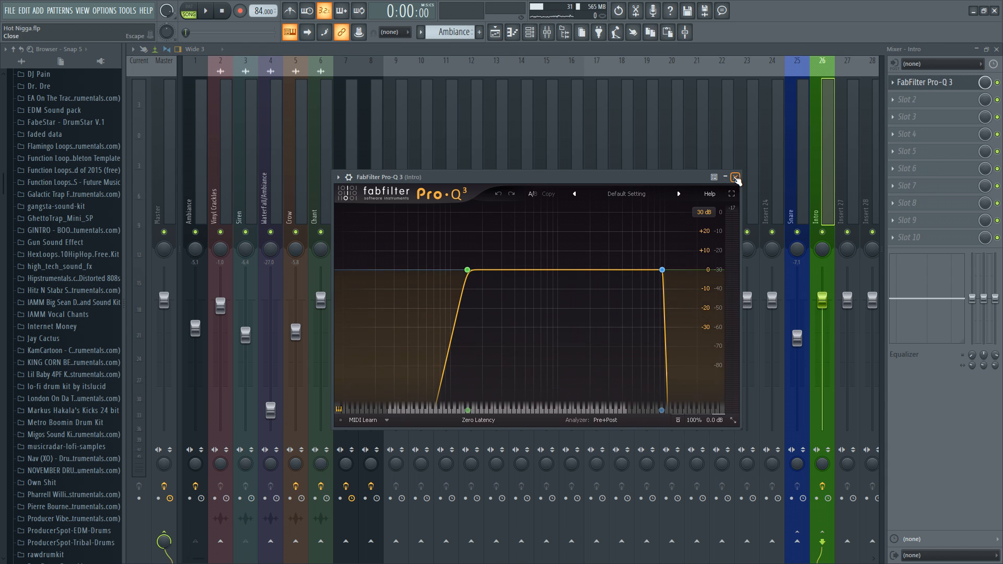
{"action": "left_click", "coordinate": [735, 177]}
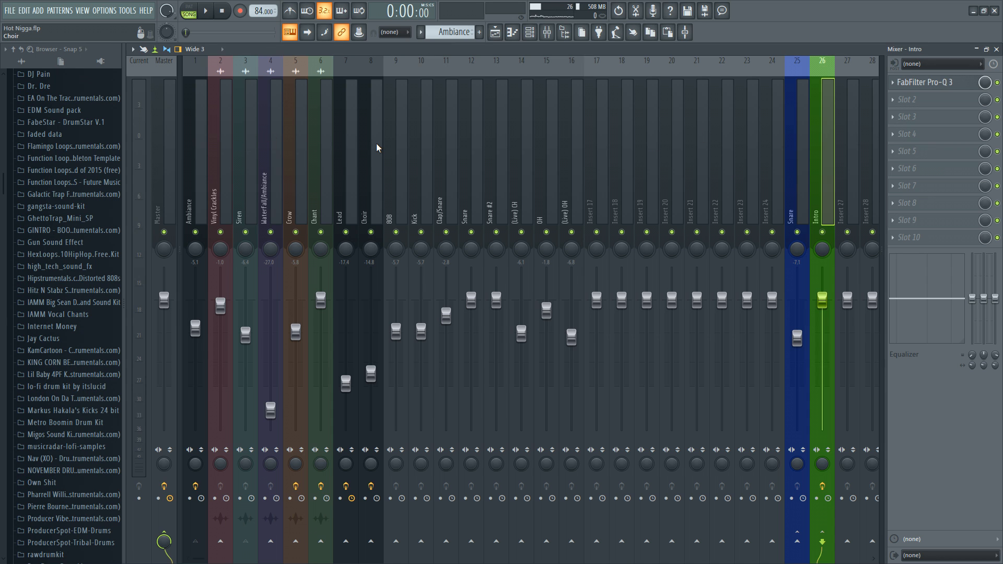
Check the Siren mixer track's routing, return to the Intro track, and close the mixer
{"action": "left_click", "coordinate": [250, 150]}
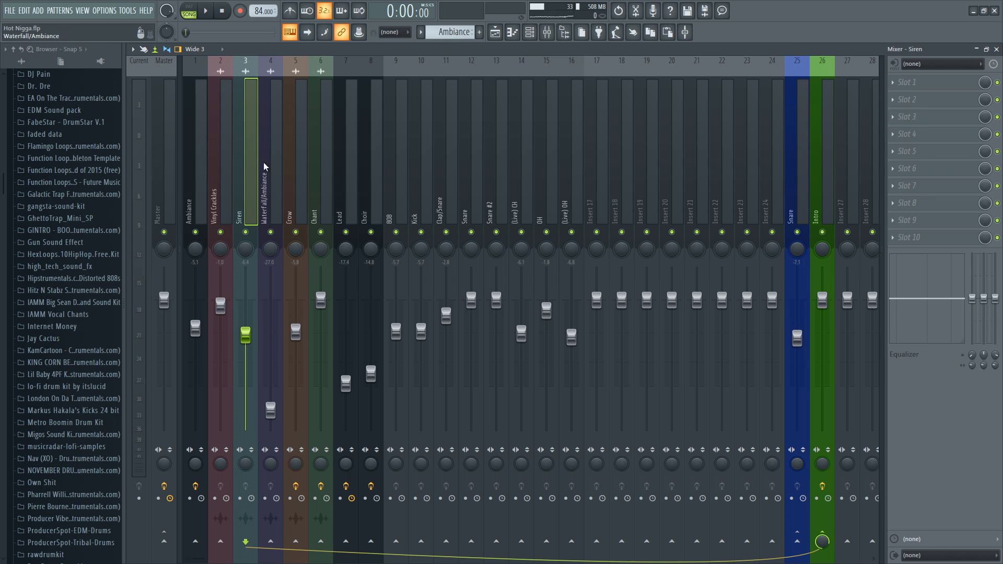
{"action": "left_click", "coordinate": [825, 156]}
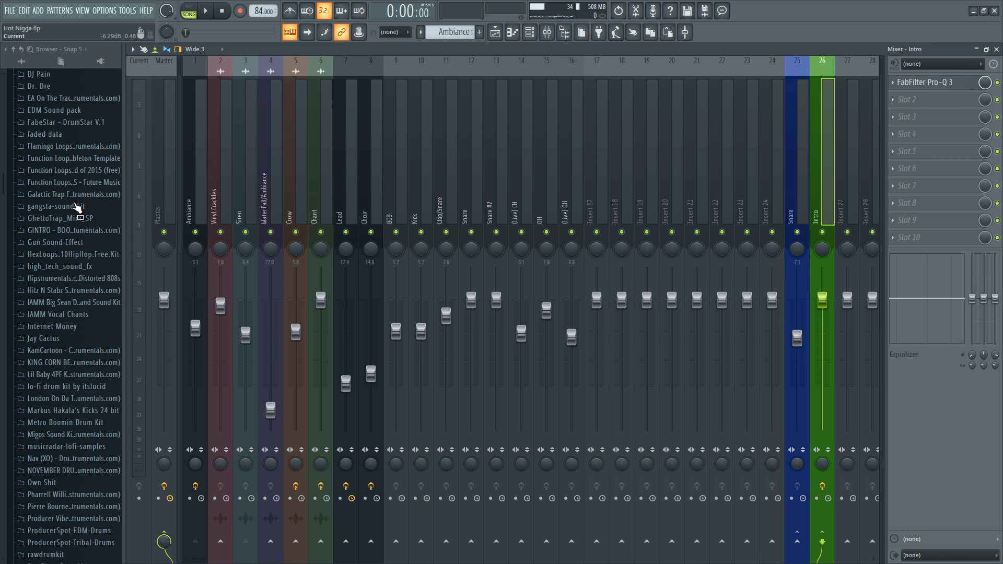
{"action": "left_click", "coordinate": [997, 49]}
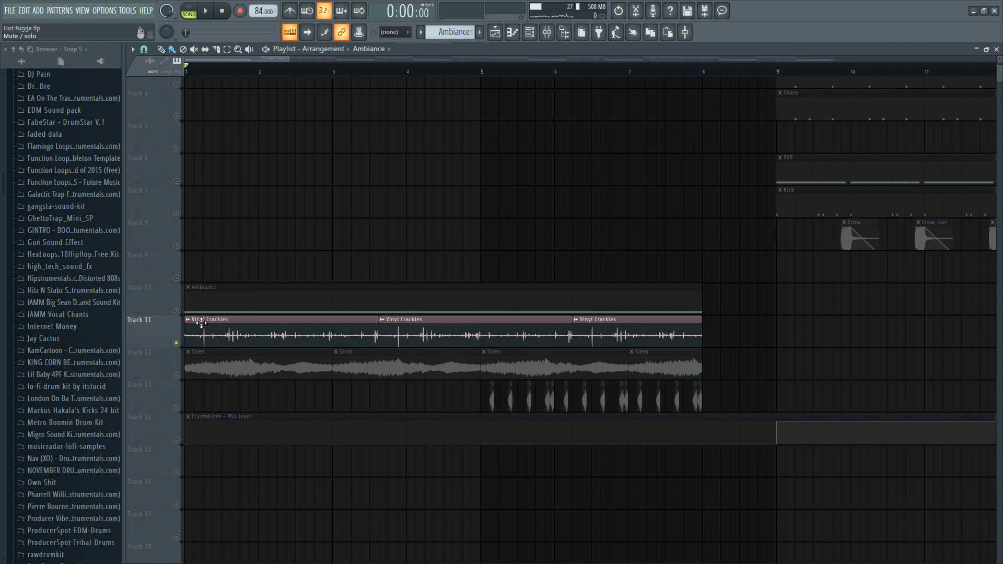
Open the Vinyl Crackles clip on Track 11, check its Cymatics sample folder in the browser, and collapse the folder
{"action": "scroll", "coordinate": [269, 262], "scroll_direction": "up", "scroll_amount": 2}
{"action": "scroll", "coordinate": [233, 306], "scroll_direction": "up", "scroll_amount": 2}
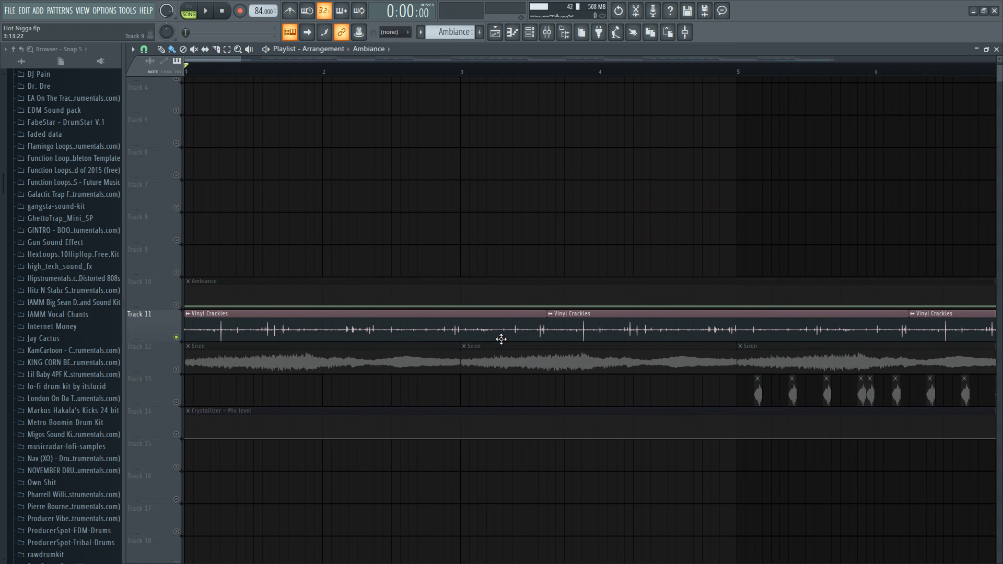
{"action": "double_click", "coordinate": [343, 328]}
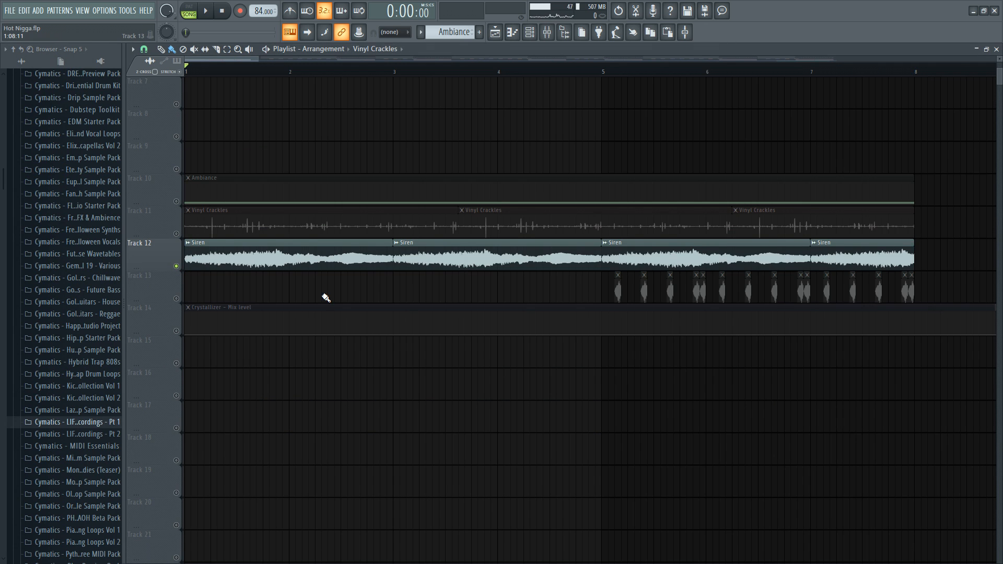
{"action": "scroll", "coordinate": [325, 295], "scroll_direction": "down", "scroll_amount": 2}
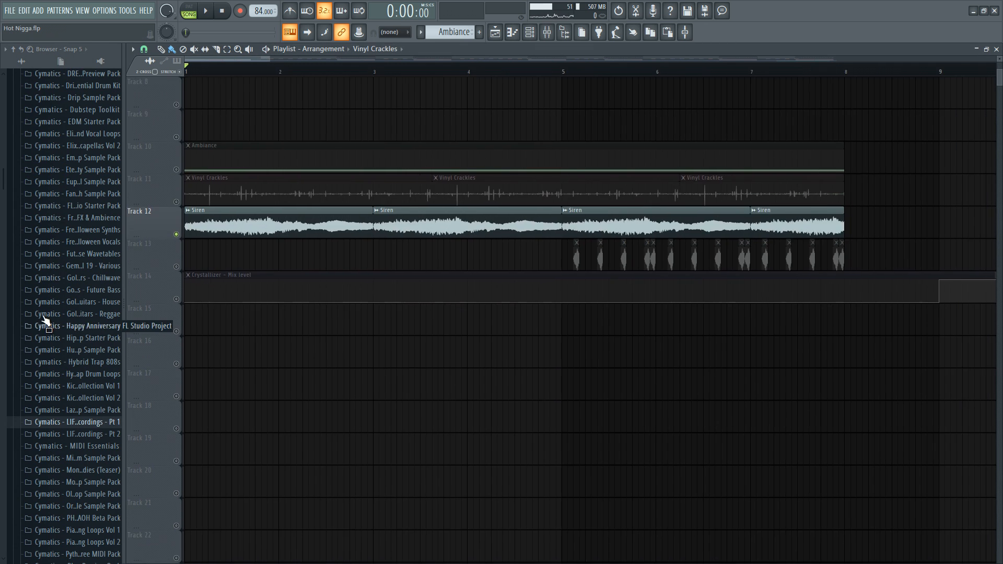
{"action": "scroll", "coordinate": [43, 329], "scroll_direction": "up", "scroll_amount": 10}
{"action": "left_click", "coordinate": [59, 309]}
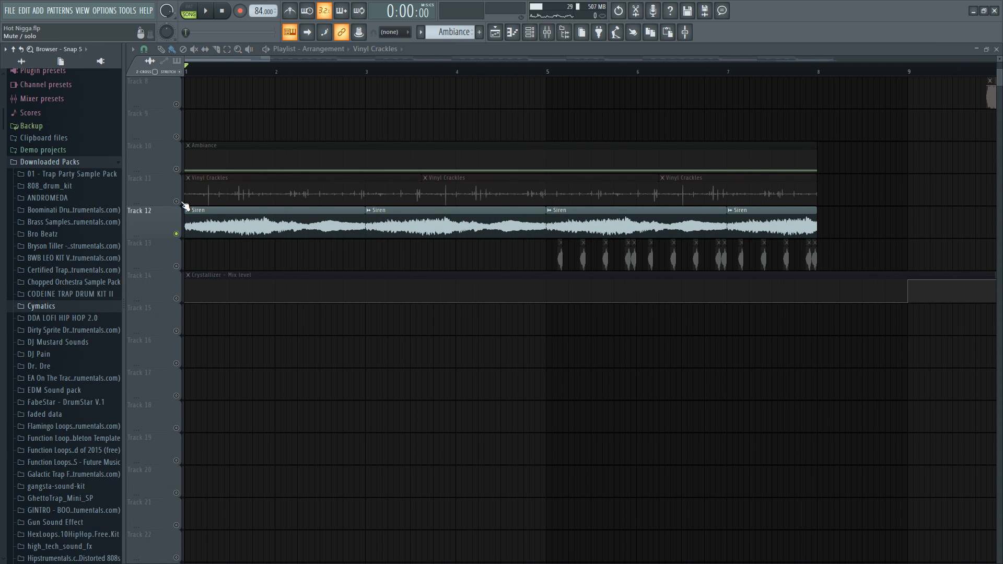
Solo Track 11 and play the Vinyl Crackles clips from the song start
{"action": "left_click", "coordinate": [179, 203]}
{"action": "key", "text": "space"}
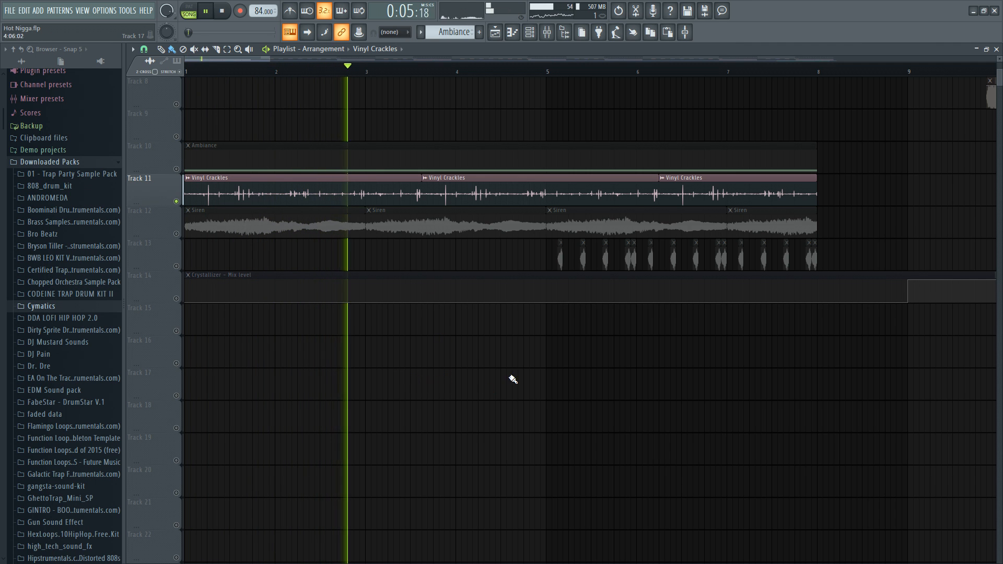
Stop playback, switch the solo from Track 11 to Track 12, glance at the Siren clip's sample settings, and play the Siren clips
{"action": "key", "text": "space"}
{"action": "right_click", "coordinate": [177, 201]}
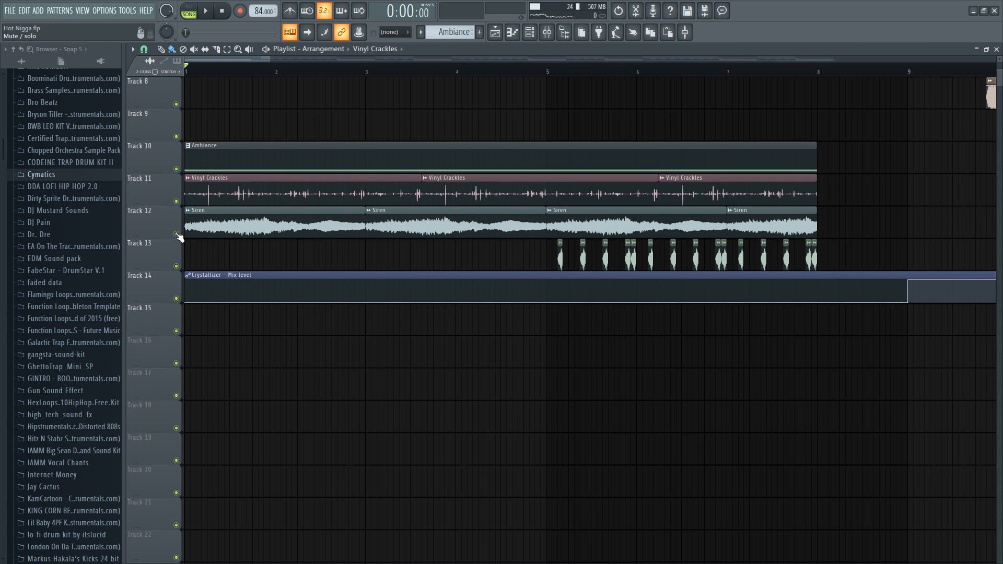
{"action": "right_click", "coordinate": [177, 234]}
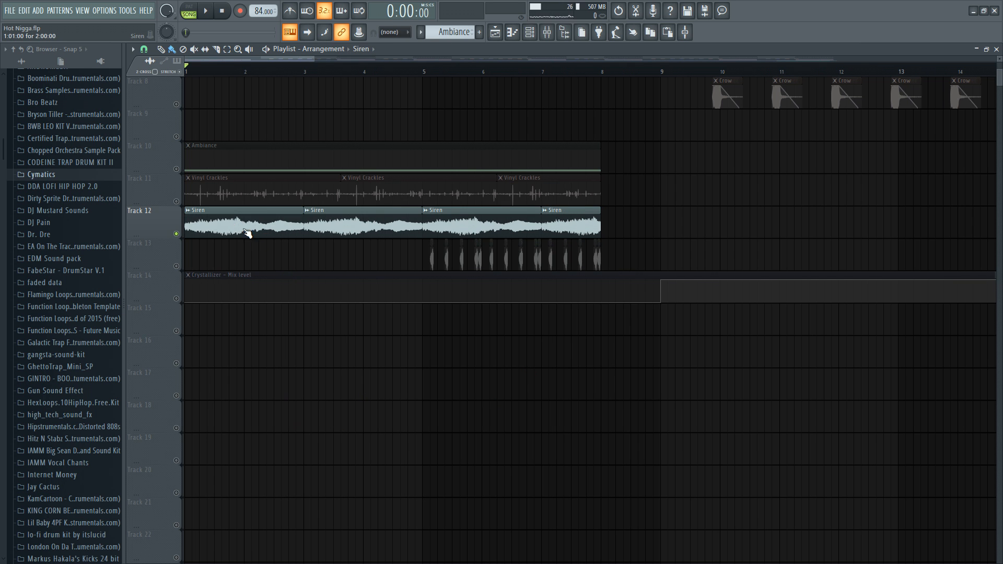
{"action": "double_click", "coordinate": [235, 228]}
{"action": "left_click", "coordinate": [458, 142]}
{"action": "key", "text": "space"}
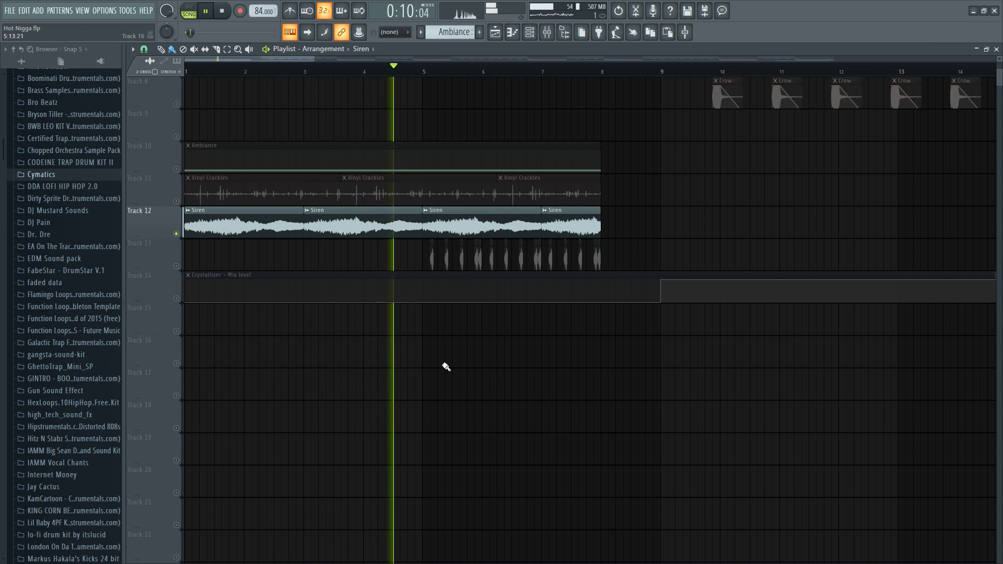
{"action": "key", "text": "space"}
Open the Siren clip's sample settings, find its FX (36) source in the Savage Drum Kit's FX folder, and listen to the clip
{"action": "double_click", "coordinate": [306, 230]}
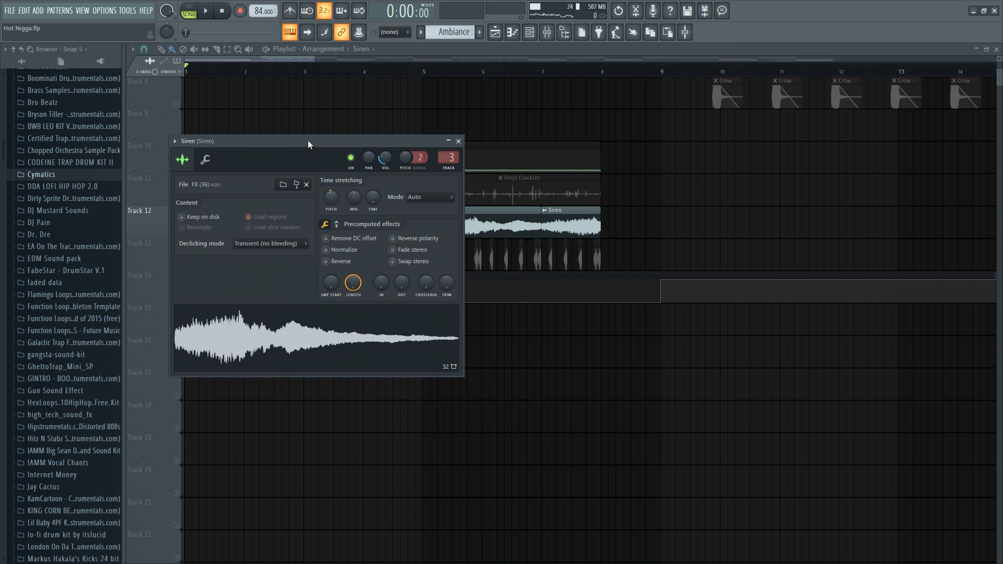
{"action": "left_click_drag", "start_coordinate": [309, 140], "coordinate": [341, 167]}
{"action": "left_click_drag", "start_coordinate": [335, 157], "coordinate": [343, 157]}
{"action": "double_click", "coordinate": [271, 208]}
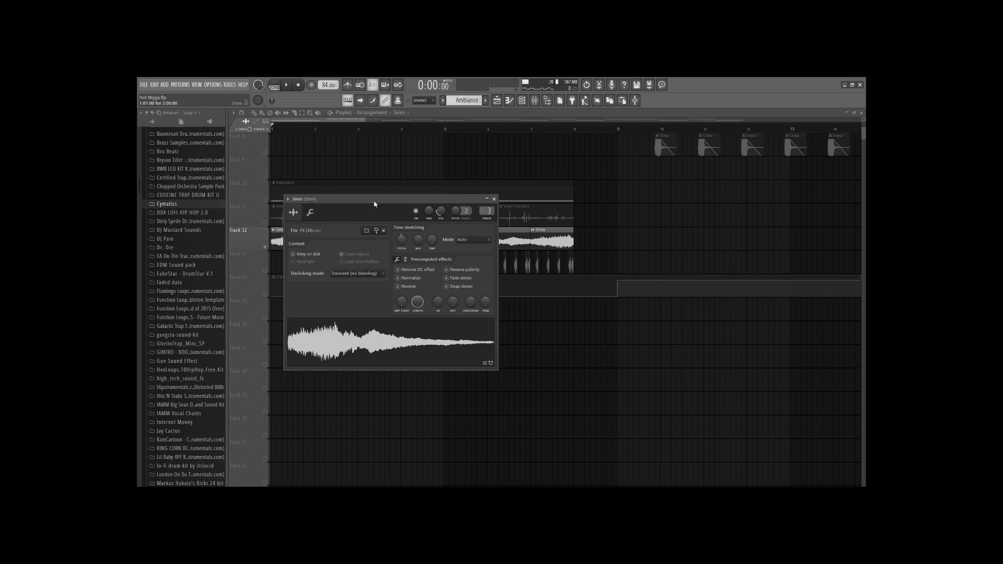
{"action": "left_click_drag", "start_coordinate": [374, 203], "coordinate": [421, 205]}
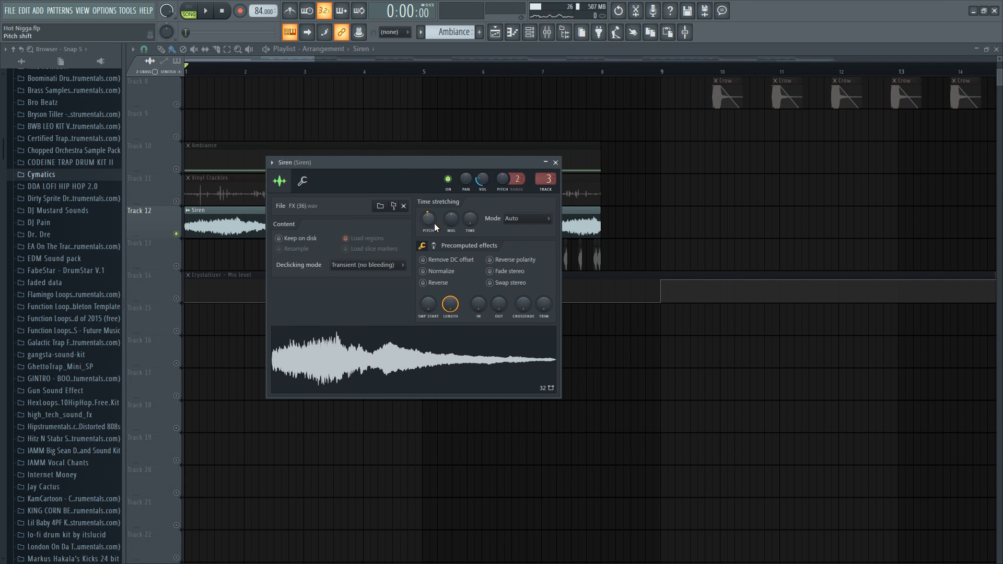
{"action": "scroll", "coordinate": [59, 239], "scroll_direction": "down", "scroll_amount": 7}
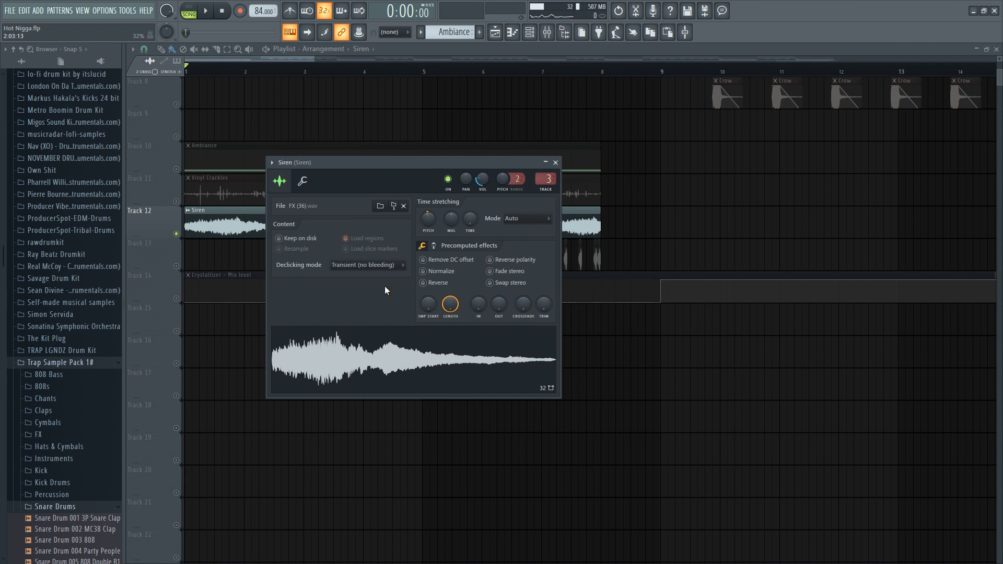
{"action": "left_click", "coordinate": [78, 362]}
{"action": "left_click", "coordinate": [52, 150]}
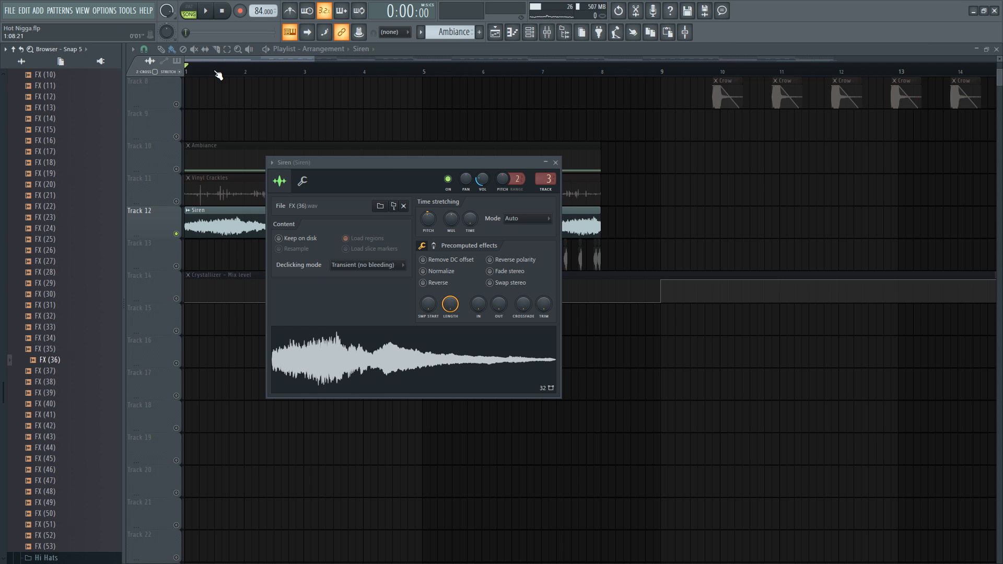
{"action": "left_click", "coordinate": [219, 76]}
{"action": "key", "text": "space"}
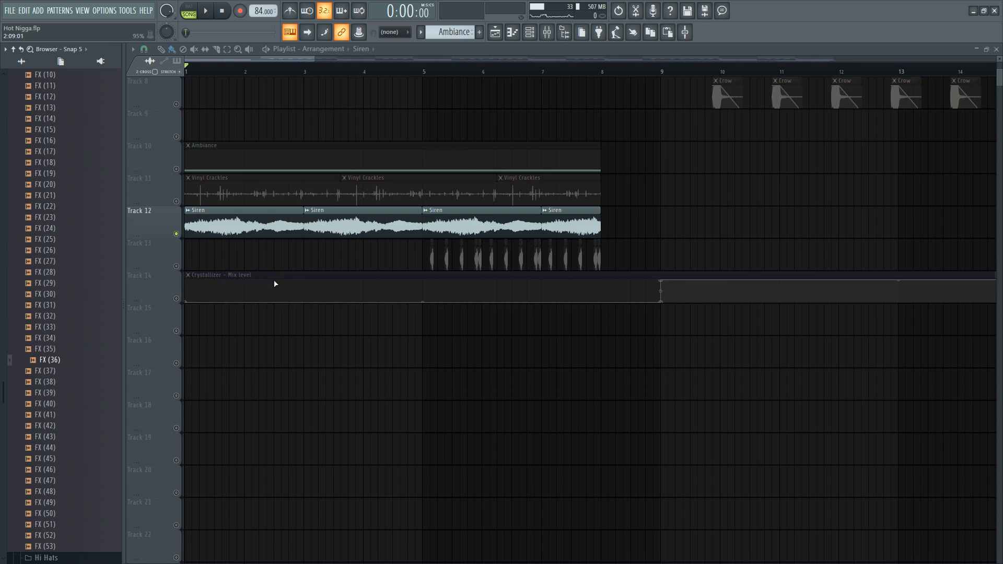
Switch the solo from the Siren track to the chant clips on Track 13
{"action": "scroll", "coordinate": [300, 278], "scroll_direction": "up", "scroll_amount": 7}
{"action": "scroll", "coordinate": [326, 280], "scroll_direction": "down", "scroll_amount": 3, "text": "ctrl"}
{"action": "scroll", "coordinate": [200, 453], "scroll_direction": "up", "scroll_amount": 4, "text": "ctrl"}
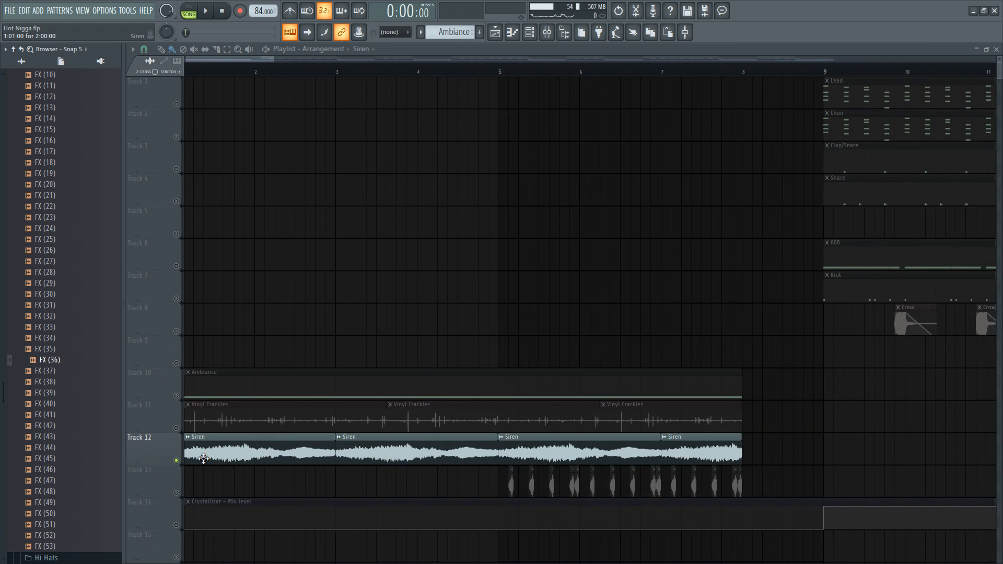
{"action": "scroll", "coordinate": [196, 464], "scroll_direction": "down", "scroll_amount": 1, "text": "ctrl"}
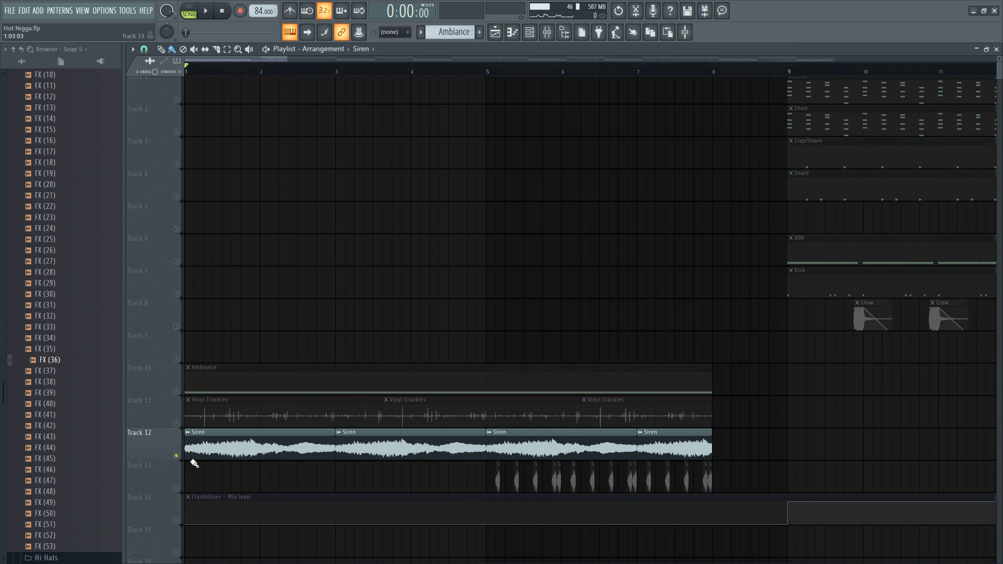
{"action": "scroll", "coordinate": [418, 472], "scroll_direction": "down", "scroll_amount": 4}
{"action": "left_click", "coordinate": [180, 361]}
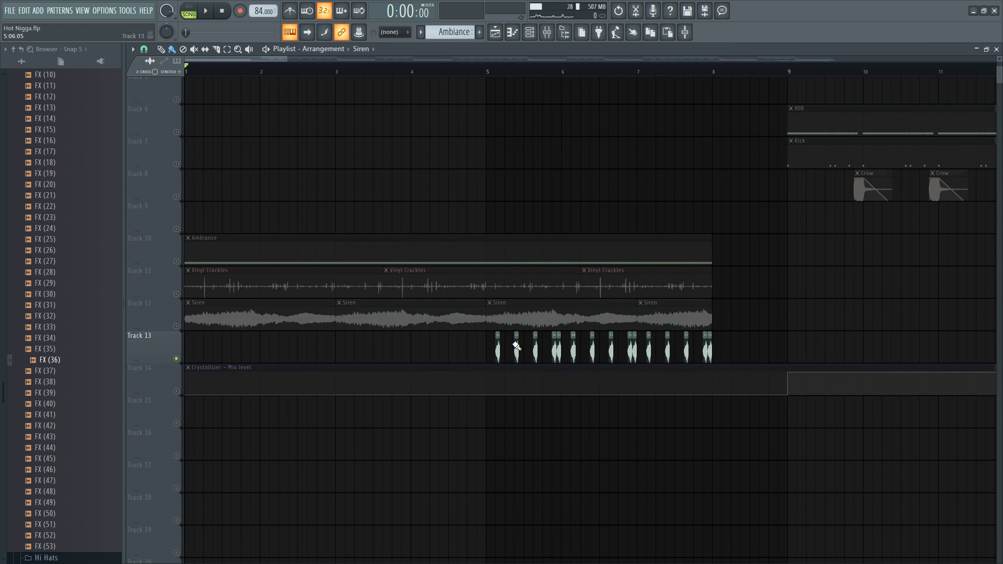
Play the soloed Chant clips from bar 5 and stop playback
{"action": "scroll", "coordinate": [520, 370], "scroll_direction": "up", "scroll_amount": 2, "text": "ctrl"}
{"action": "scroll", "coordinate": [520, 370], "scroll_direction": "up", "scroll_amount": 1, "text": "ctrl"}
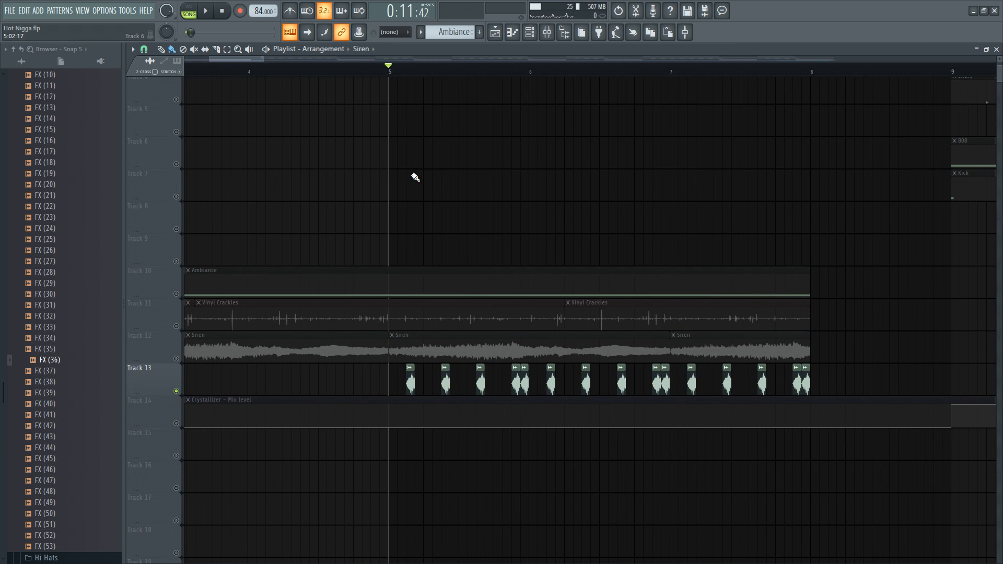
{"action": "scroll", "coordinate": [419, 190], "scroll_direction": "up", "scroll_amount": 4, "text": "ctrl"}
{"action": "key", "text": "space"}
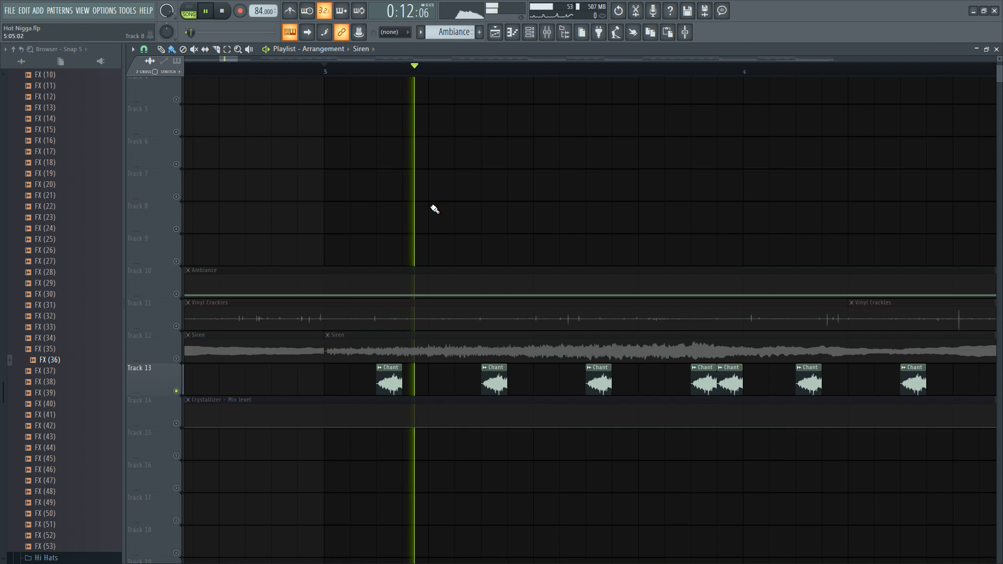
{"action": "scroll", "coordinate": [522, 439], "scroll_direction": "down", "scroll_amount": 2, "text": "ctrl"}
{"action": "scroll", "coordinate": [340, 494], "scroll_direction": "down", "scroll_amount": 2, "text": "ctrl"}
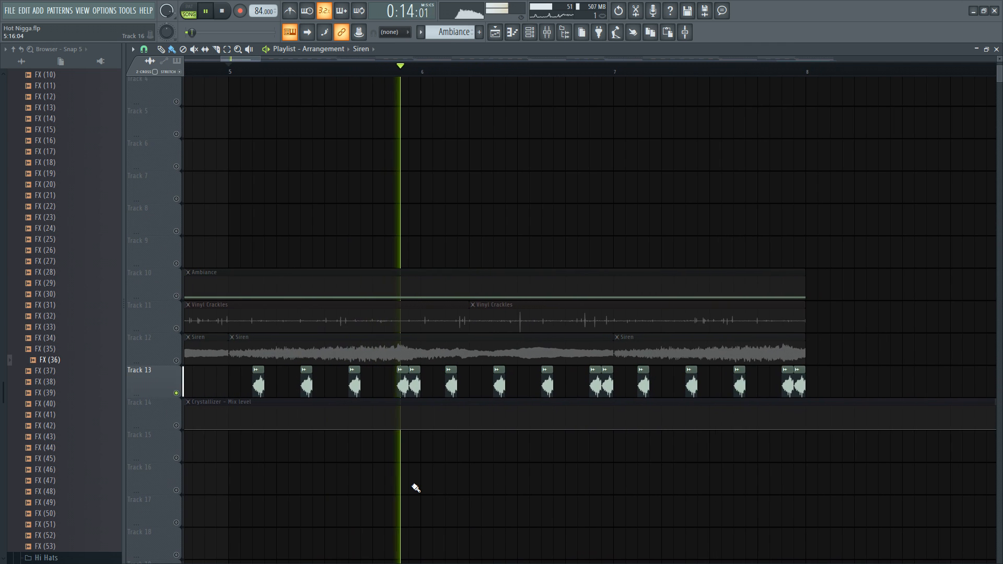
{"action": "scroll", "coordinate": [416, 488], "scroll_direction": "down", "scroll_amount": 1, "text": "ctrl"}
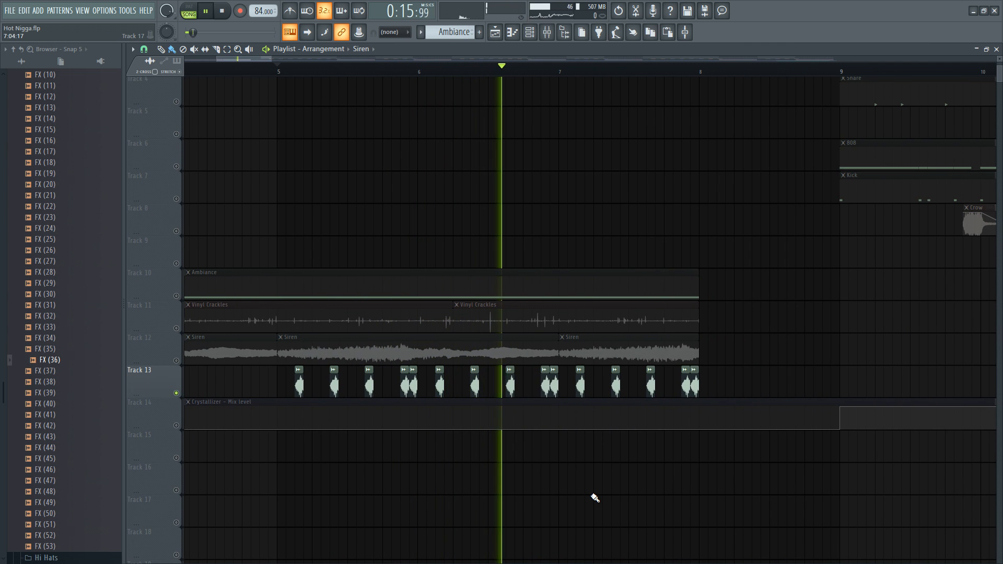
{"action": "key", "text": "space"}
Collapse the Savage Drum Kit folder and expand the IAMM Vocal Chants folder to find the Chant_07 sample
{"action": "scroll", "coordinate": [192, 307], "scroll_direction": "up", "scroll_amount": 3}
{"action": "scroll", "coordinate": [67, 173], "scroll_direction": "up", "scroll_amount": 8}
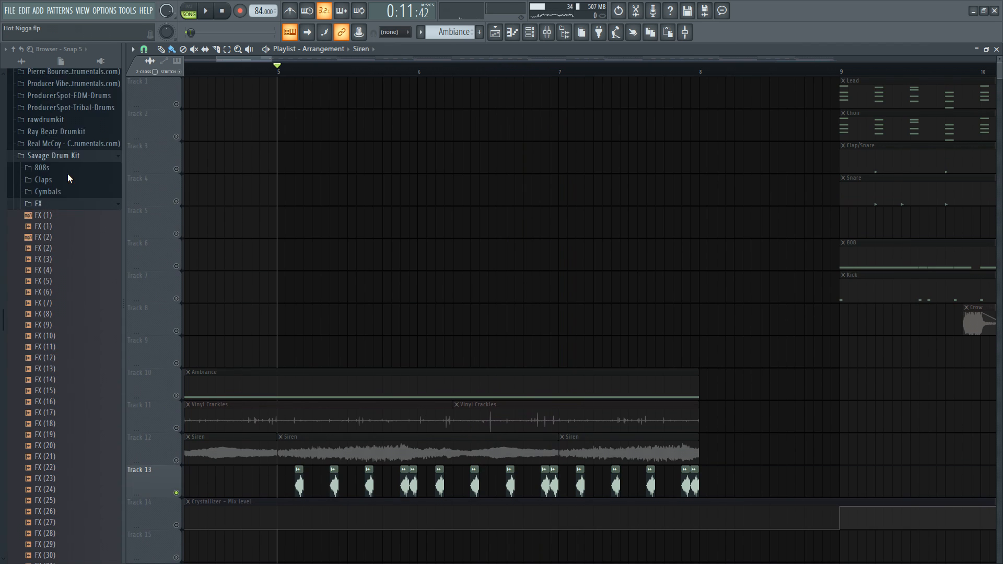
{"action": "scroll", "coordinate": [67, 176], "scroll_direction": "up", "scroll_amount": 4}
{"action": "left_click", "coordinate": [62, 225]}
{"action": "scroll", "coordinate": [74, 243], "scroll_direction": "up", "scroll_amount": 10}
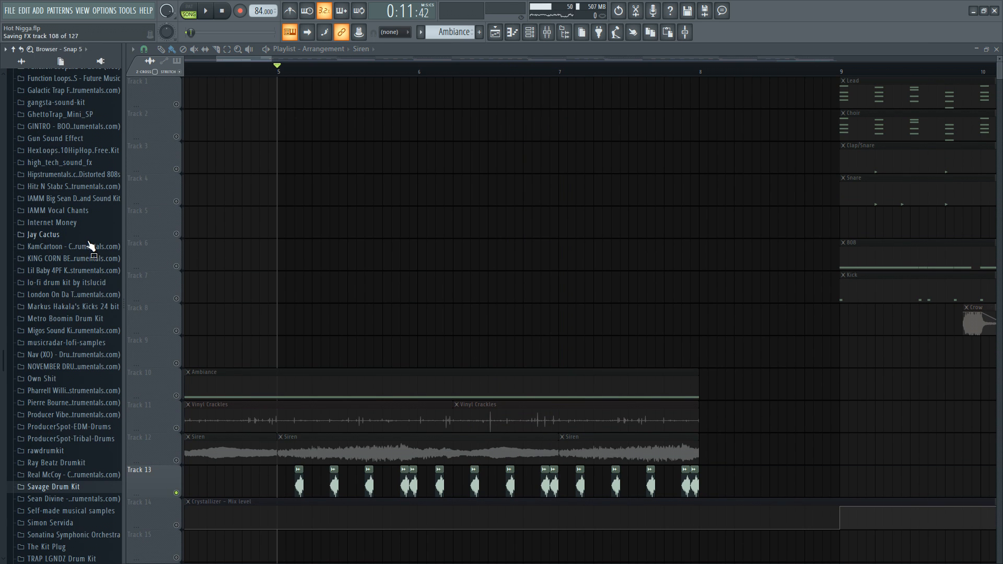
{"action": "scroll", "coordinate": [90, 241], "scroll_direction": "up", "scroll_amount": 1}
{"action": "left_click", "coordinate": [74, 218]}
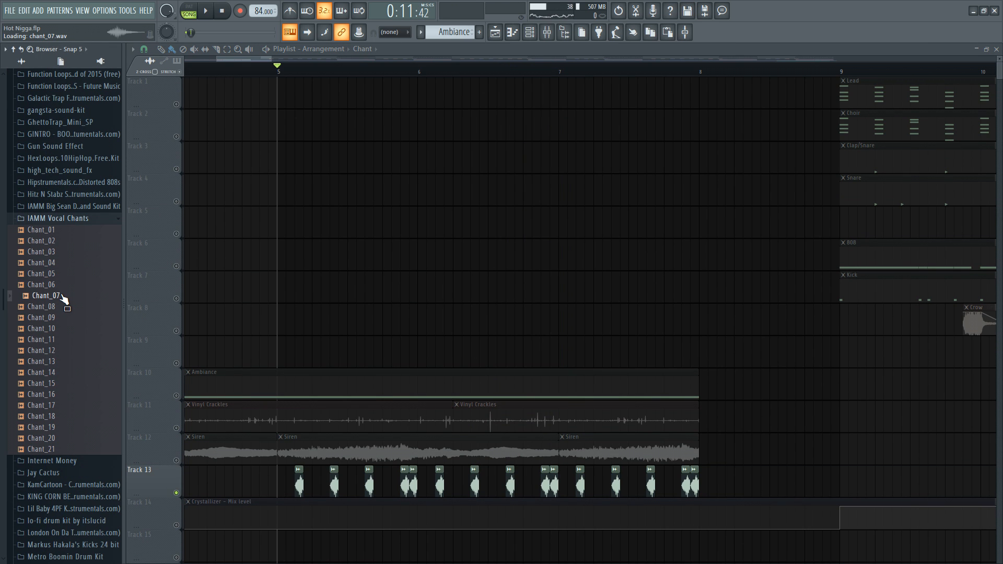
Place the Chant_07 sample on Track 8 as a demonstration and delete the clip
{"action": "mouse_move", "coordinate": [64, 299]}
{"action": "left_mouse_down"}
{"action": "mouse_move", "coordinate": [546, 309]}
{"action": "mouse_move", "coordinate": [502, 289]}
{"action": "mouse_move", "coordinate": [529, 271]}
{"action": "mouse_move", "coordinate": [547, 289]}
{"action": "left_mouse_up"}
{"action": "key", "text": "p"}
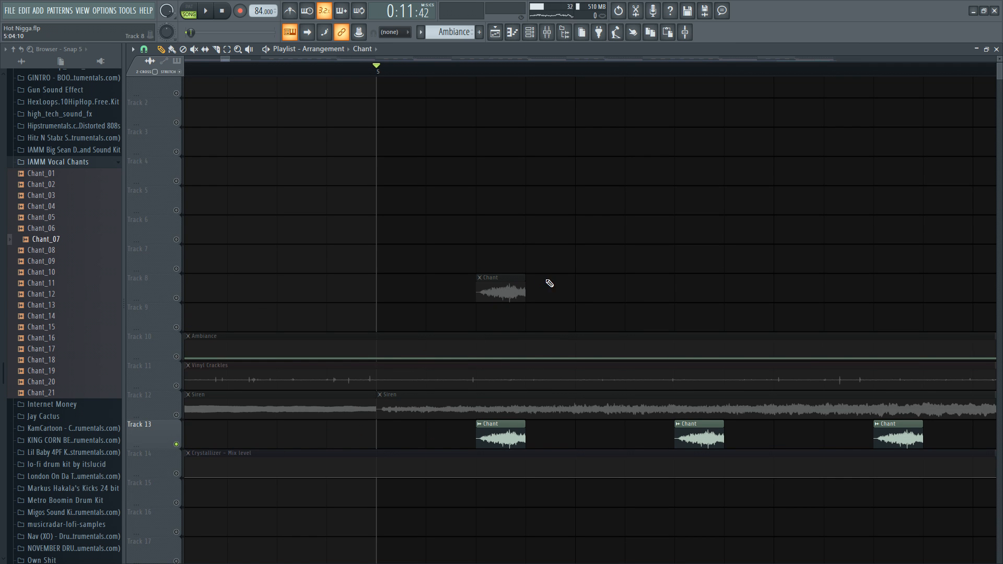
{"action": "right_click", "coordinate": [500, 294]}
Unsolo Track 13, select the intro from bar 1 to bar 9, and play it with all tracks
{"action": "right_click", "coordinate": [176, 446]}
{"action": "scroll", "coordinate": [638, 284], "scroll_direction": "down", "scroll_amount": 5}
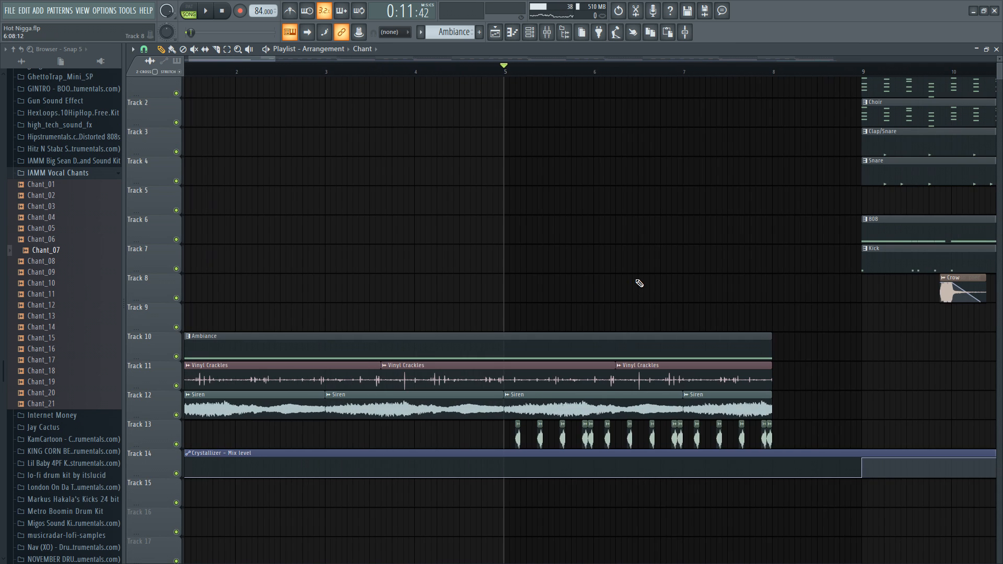
{"action": "key", "text": "space"}
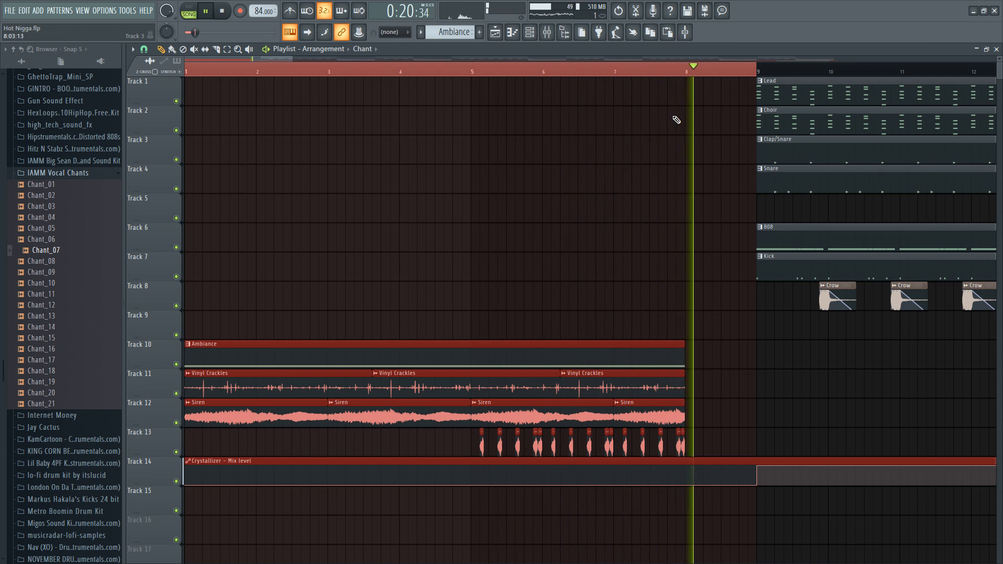
{"action": "key", "text": "space"}
Examine the patterns and Crow clips of the section starting at bar 9, collapsing the IAMM Vocal Chants folder
{"action": "scroll", "coordinate": [683, 296], "scroll_direction": "up", "scroll_amount": 3}
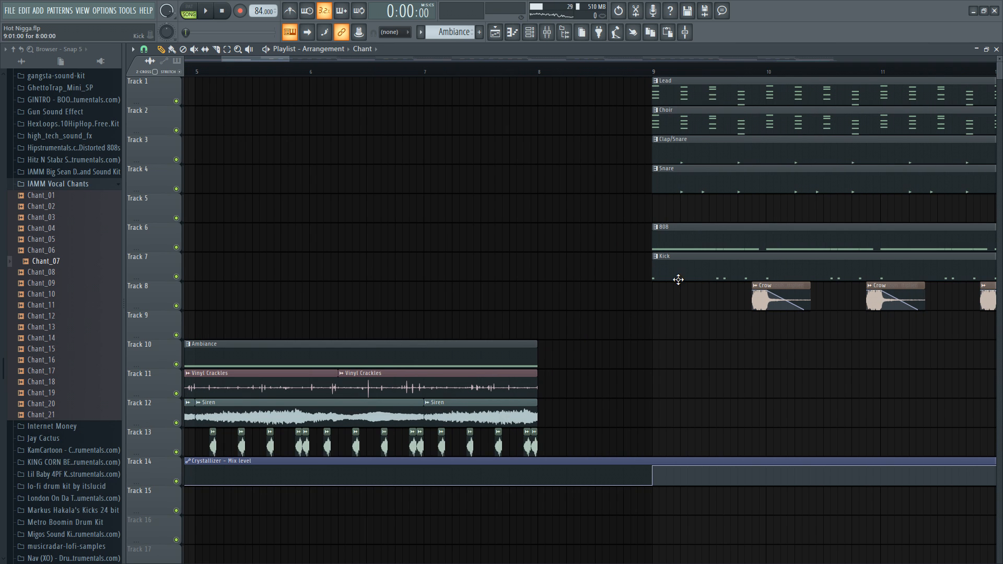
{"action": "scroll", "coordinate": [652, 258], "scroll_direction": "down", "scroll_amount": 3}
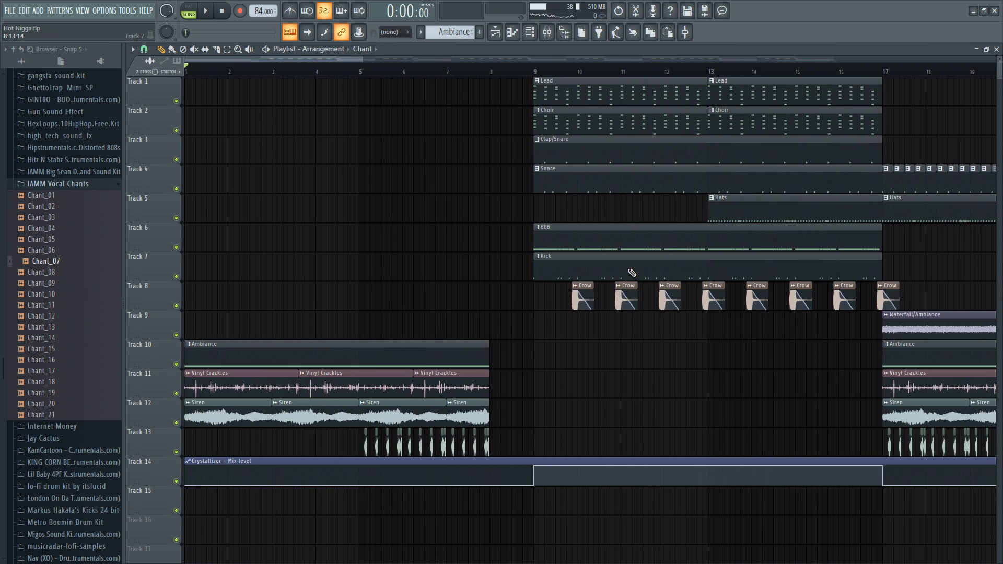
{"action": "scroll", "coordinate": [473, 273], "scroll_direction": "up", "scroll_amount": 1}
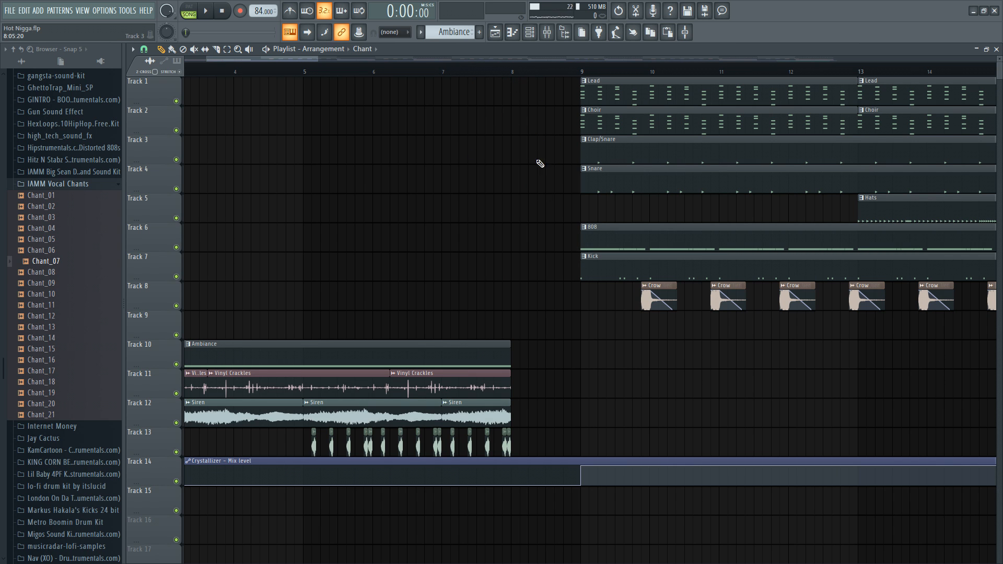
{"action": "scroll", "coordinate": [546, 224], "scroll_direction": "up", "scroll_amount": 4}
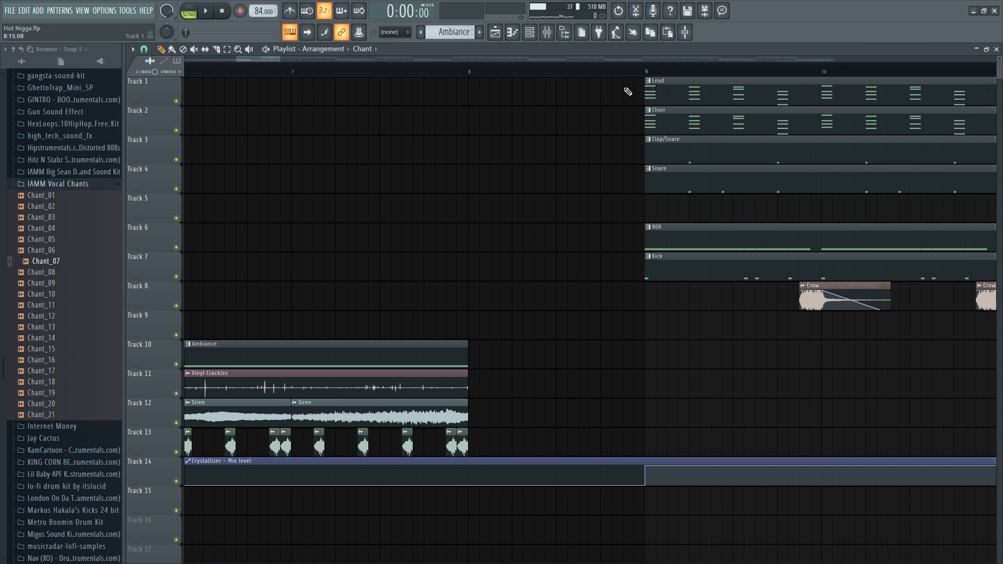
{"action": "left_click", "coordinate": [92, 185]}
{"action": "scroll", "coordinate": [533, 191], "scroll_direction": "up", "scroll_amount": 1}
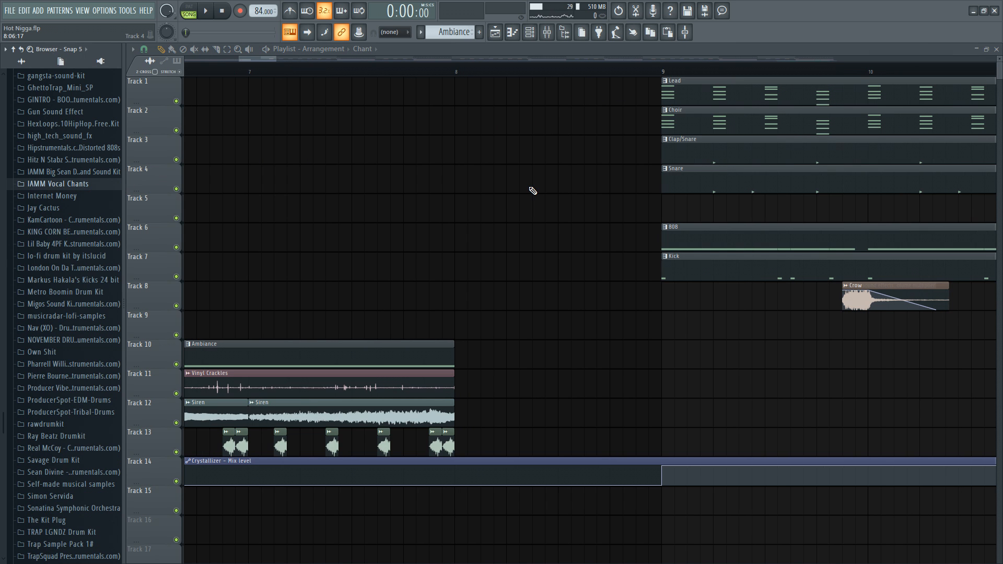
{"action": "scroll", "coordinate": [472, 208], "scroll_direction": "down", "scroll_amount": 5}
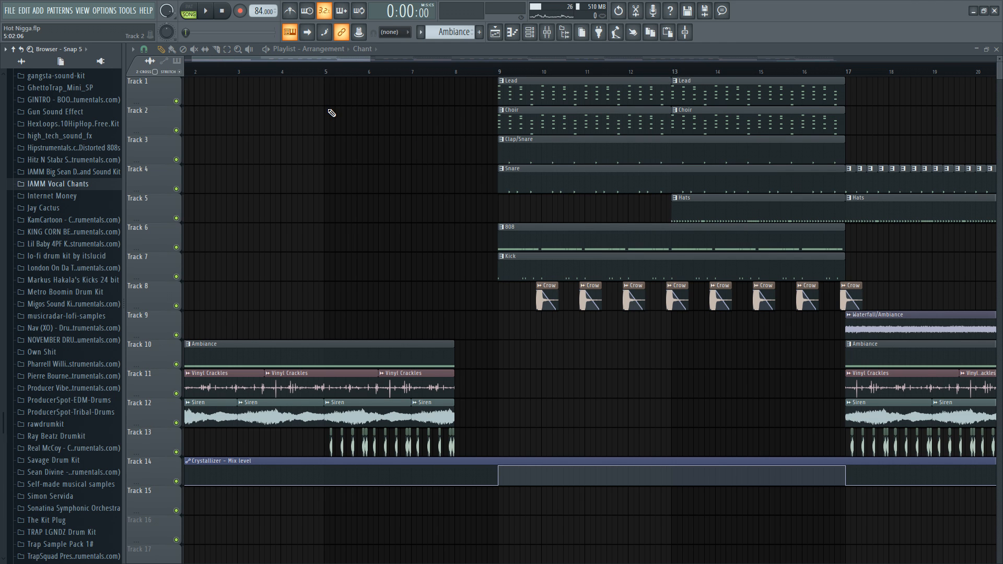
{"action": "scroll", "coordinate": [568, 175], "scroll_direction": "up", "scroll_amount": 3}
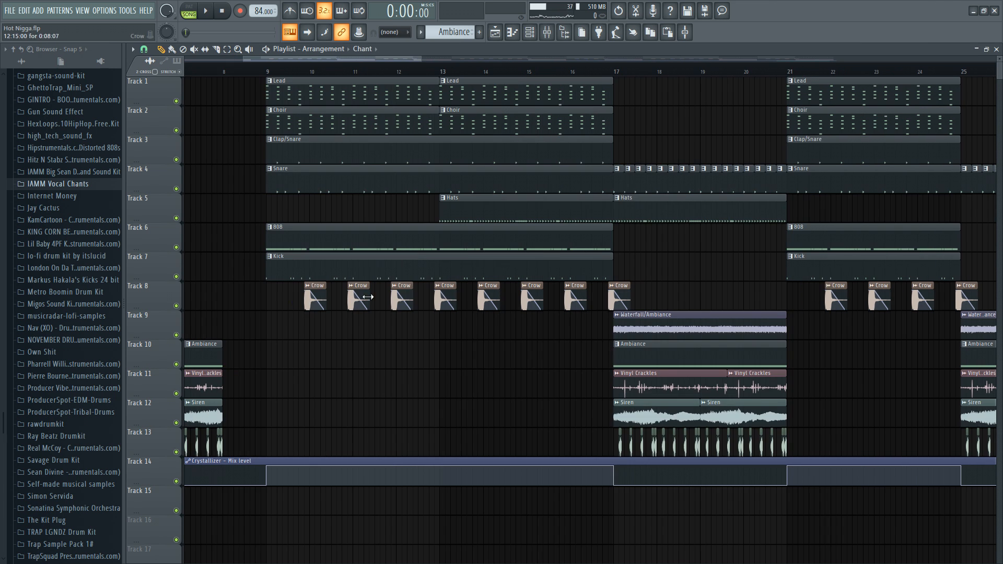
{"action": "scroll", "coordinate": [581, 308], "scroll_direction": "up", "scroll_amount": 4}
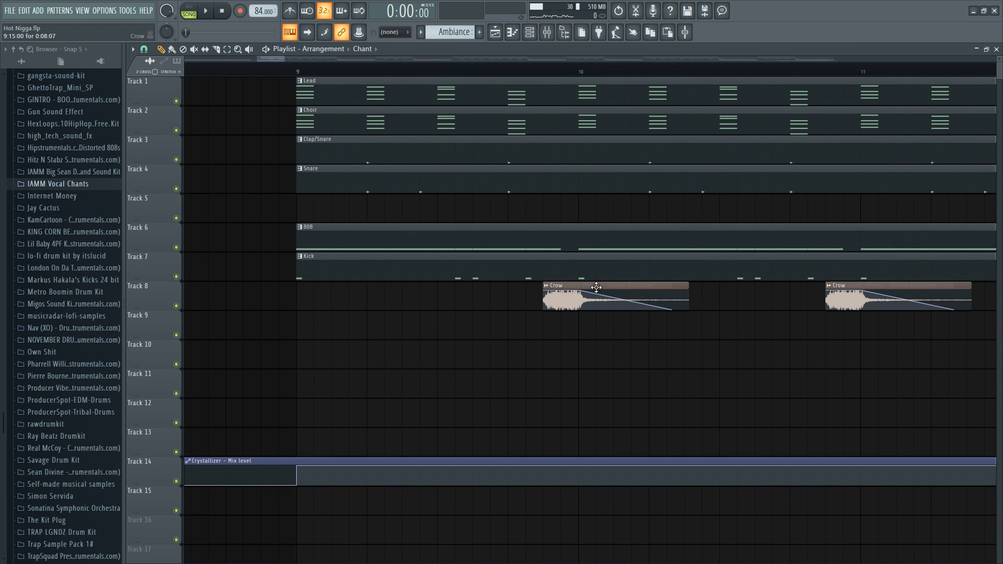
Place the full Crow sample on Track 16 at bar 9, solo that track, and listen to it
{"action": "scroll", "coordinate": [580, 288], "scroll_direction": "up", "scroll_amount": 2}
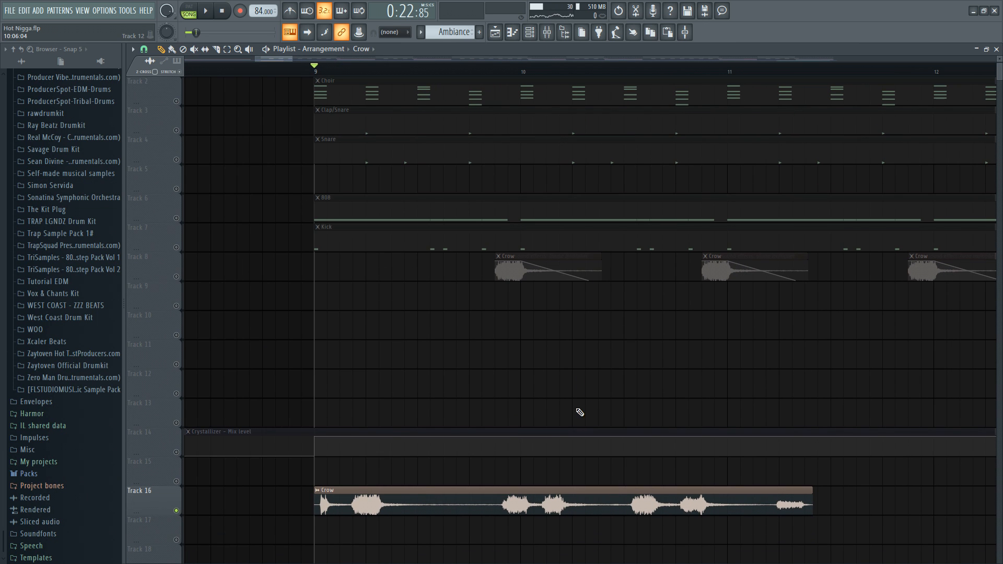
{"action": "key", "text": "space"}
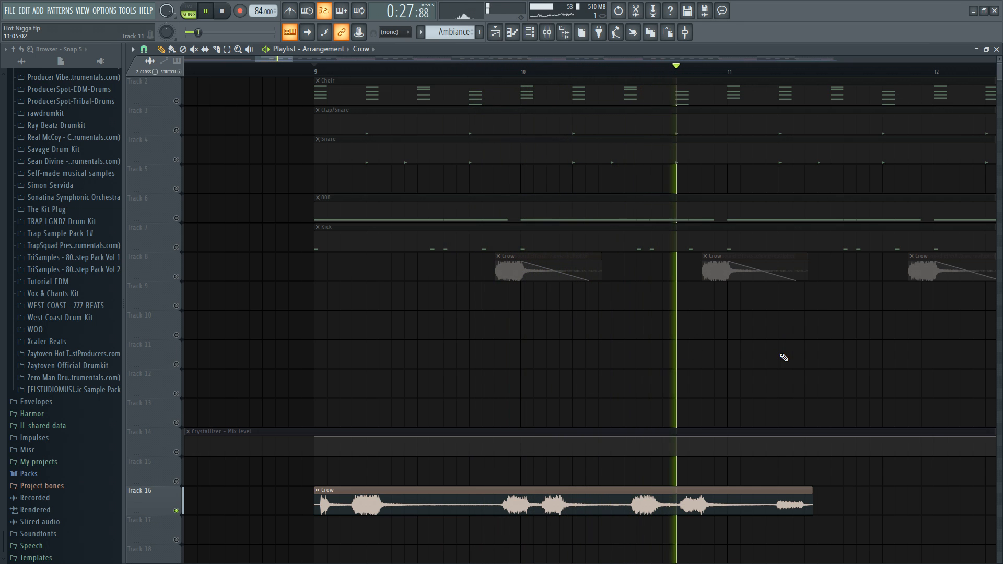
{"action": "key", "text": "space"}
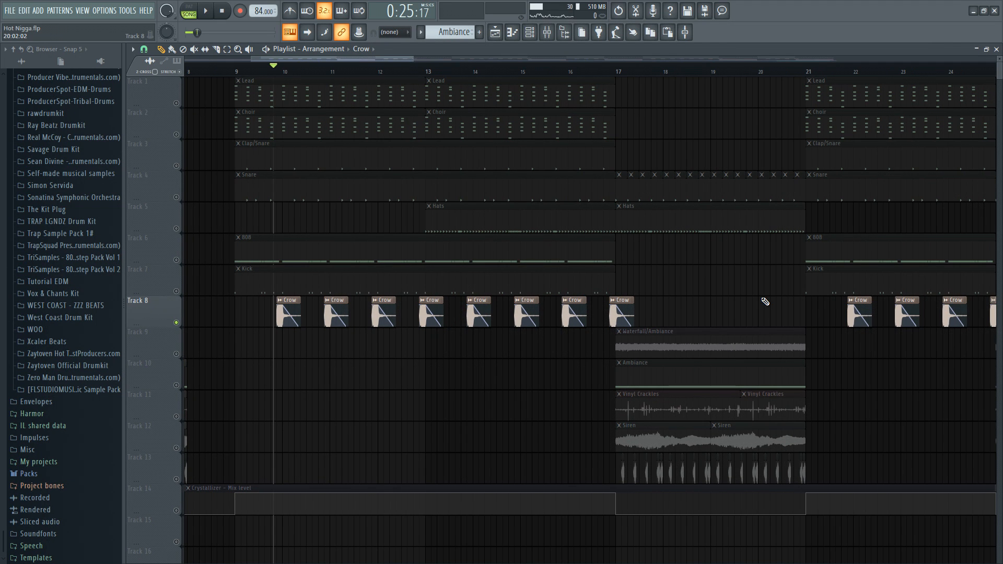
Examine how the Crow clips on soloed Track 8 repeat across the arrangement, along with the Crystallizer Mix level automation on Track 14
{"action": "scroll", "coordinate": [696, 322], "scroll_direction": "down", "scroll_amount": 1}
{"action": "left_click_drag", "start_coordinate": [609, 353], "coordinate": [688, 340]}
{"action": "scroll", "coordinate": [517, 319], "scroll_direction": "up", "scroll_amount": 2}
{"action": "left_click_drag", "start_coordinate": [333, 334], "coordinate": [378, 335]}
{"action": "scroll", "coordinate": [378, 336], "scroll_direction": "down", "scroll_amount": 3}
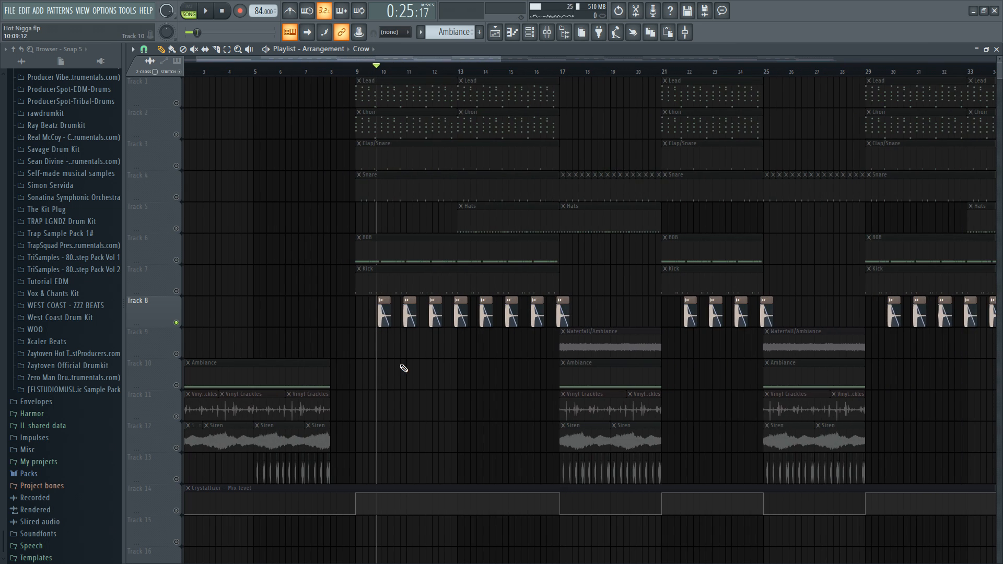
{"action": "scroll", "coordinate": [408, 366], "scroll_direction": "down", "scroll_amount": 3}
{"action": "scroll", "coordinate": [410, 359], "scroll_direction": "up", "scroll_amount": 3}
{"action": "scroll", "coordinate": [384, 392], "scroll_direction": "down", "scroll_amount": 3}
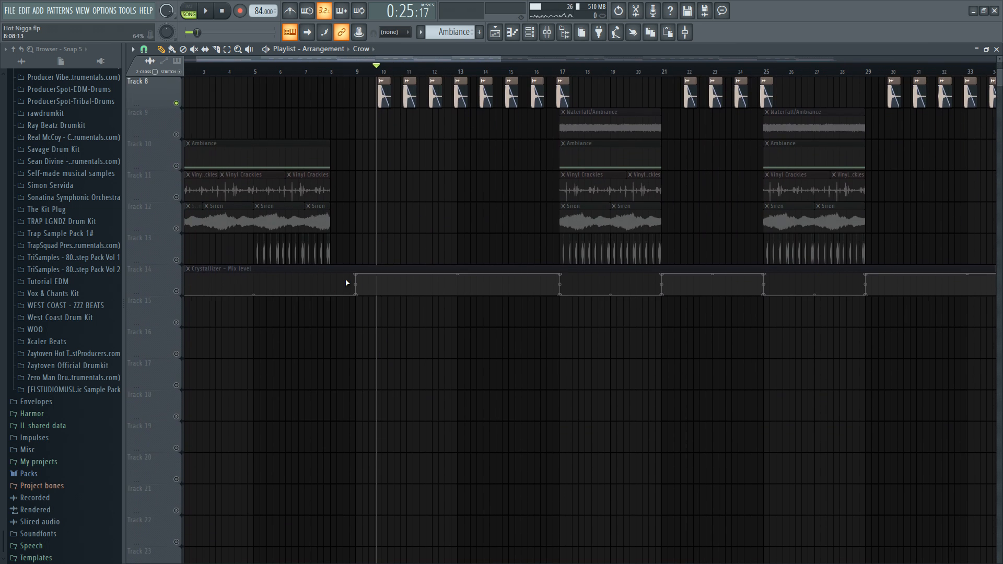
Solo the Lead on Track 1 and play it from bar 9
{"action": "scroll", "coordinate": [376, 281], "scroll_direction": "up", "scroll_amount": 2}
{"action": "scroll", "coordinate": [406, 276], "scroll_direction": "up", "scroll_amount": 3}
{"action": "scroll", "coordinate": [450, 292], "scroll_direction": "down", "scroll_amount": 1}
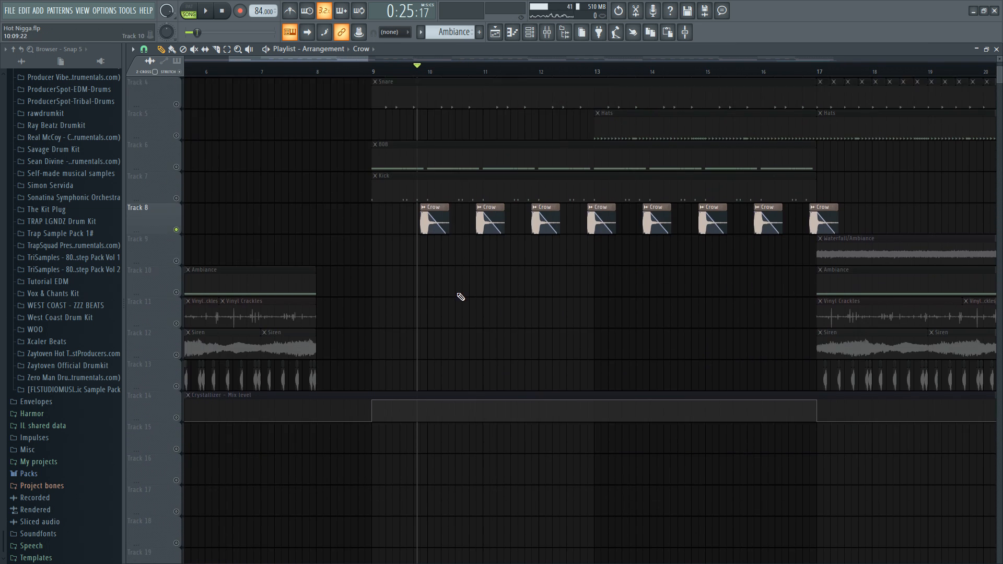
{"action": "scroll", "coordinate": [410, 329], "scroll_direction": "down", "scroll_amount": 3}
{"action": "scroll", "coordinate": [412, 342], "scroll_direction": "up", "scroll_amount": 5}
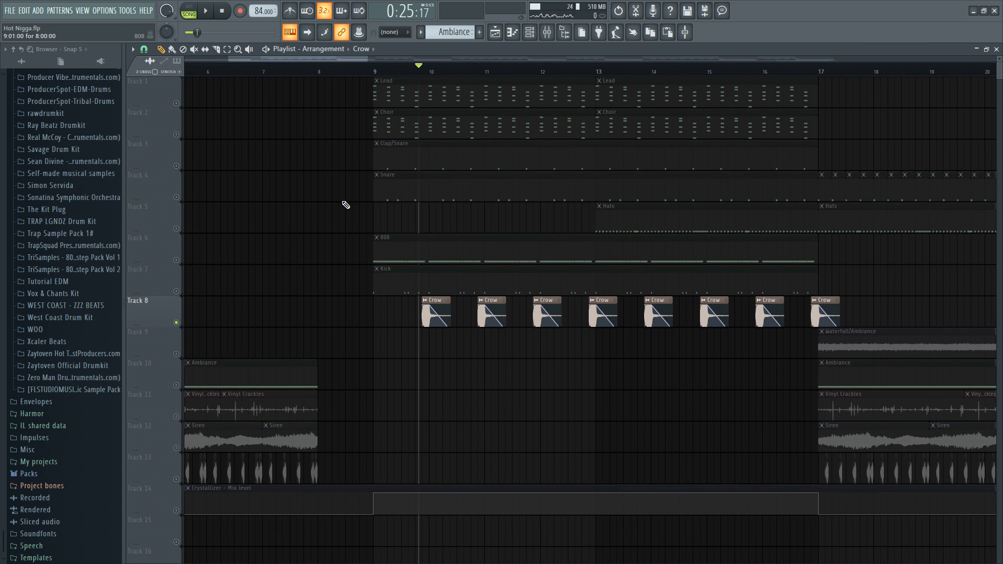
{"action": "left_click", "coordinate": [177, 104]}
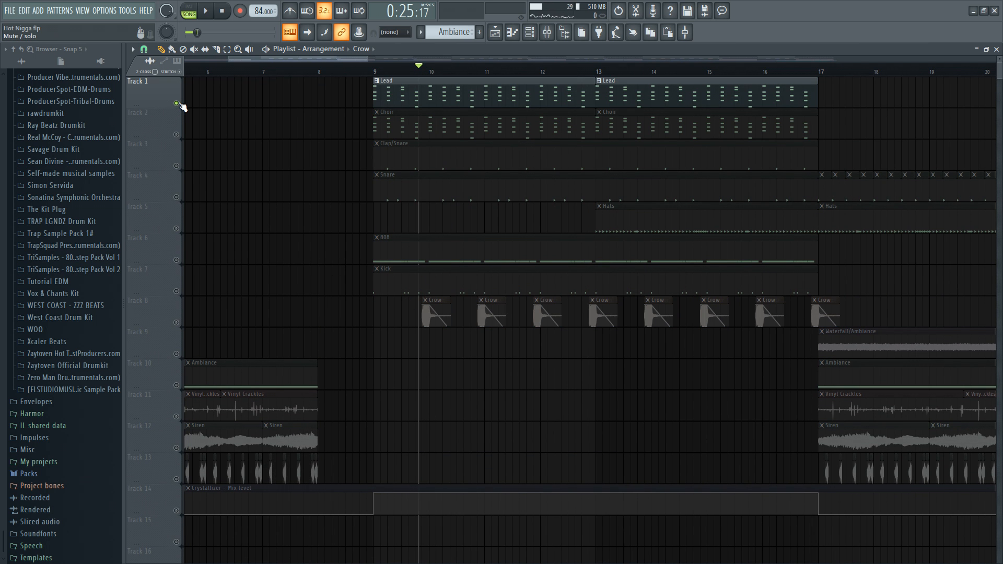
{"action": "scroll", "coordinate": [358, 135], "scroll_direction": "up", "scroll_amount": 3}
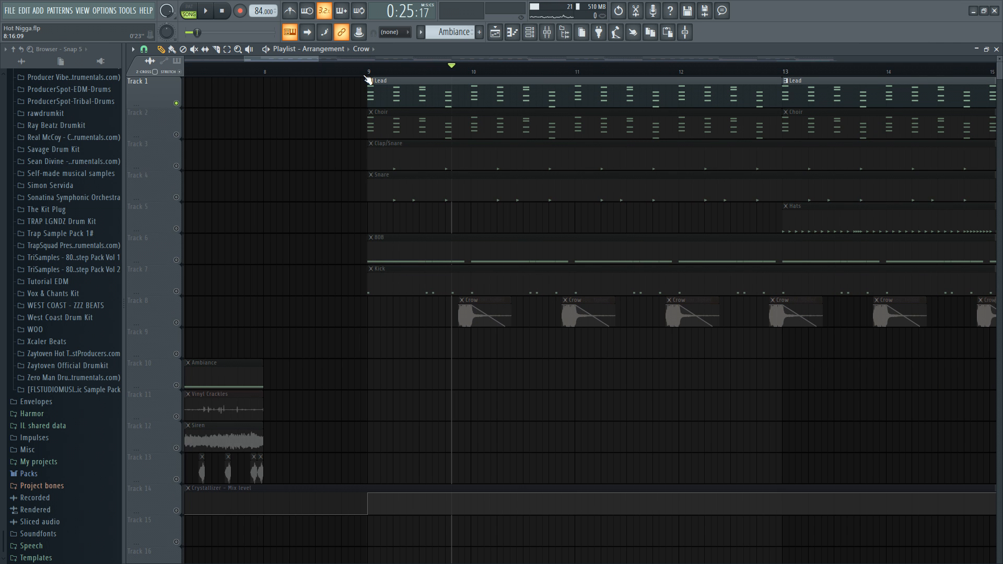
{"action": "scroll", "coordinate": [364, 77], "scroll_direction": "up", "scroll_amount": 2}
{"action": "left_click_drag", "start_coordinate": [571, 213], "coordinate": [428, 198]}
{"action": "left_click", "coordinate": [249, 75]}
{"action": "key", "text": "space"}
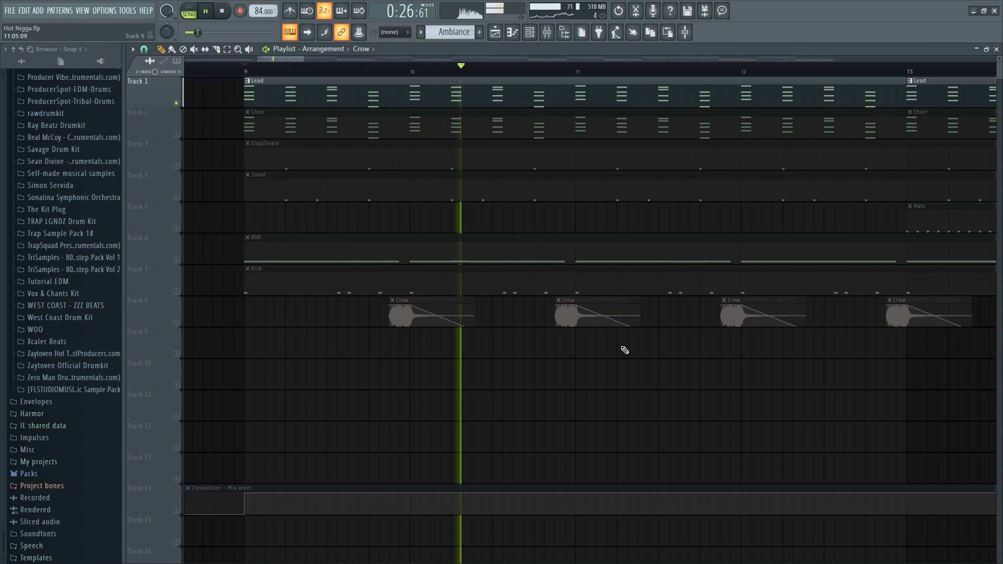
{"action": "key", "text": "space"}
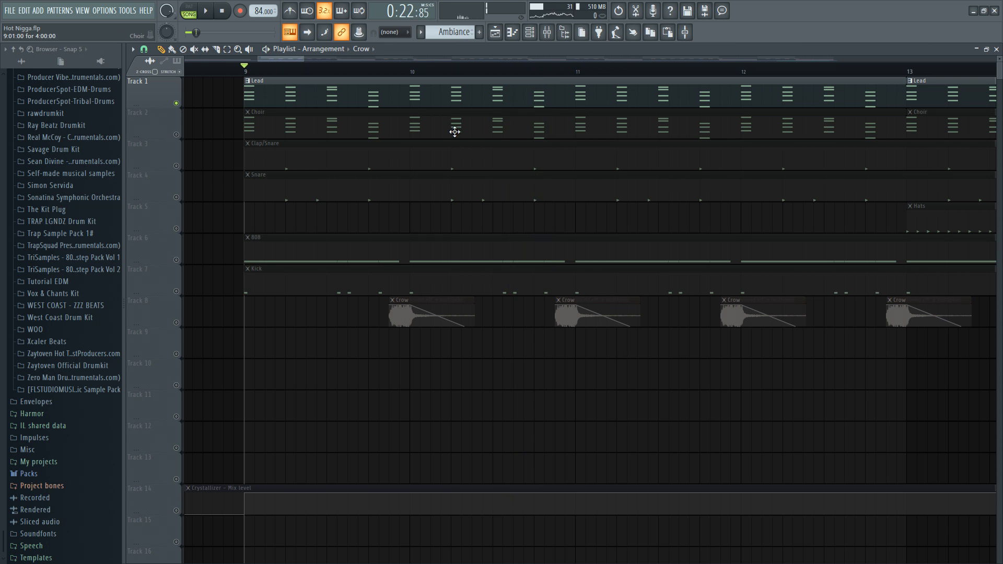
Open the Lead pattern in the piano roll and examine its chord notes
{"action": "double_click", "coordinate": [404, 98]}
{"action": "scroll", "coordinate": [281, 248], "scroll_direction": "up", "scroll_amount": 3}
{"action": "left_click_drag", "start_coordinate": [439, 280], "coordinate": [535, 321]}
{"action": "scroll", "coordinate": [266, 273], "scroll_direction": "up", "scroll_amount": 5}
{"action": "left_click_drag", "start_coordinate": [465, 190], "coordinate": [878, 270]}
{"action": "scroll", "coordinate": [428, 202], "scroll_direction": "up", "scroll_amount": 2}
{"action": "left_click_drag", "start_coordinate": [428, 202], "coordinate": [979, 206]}
Open the Lead channel's Nexus synth from the channel rack and review its preset and arpeggiator settings
{"action": "key", "text": "F6"}
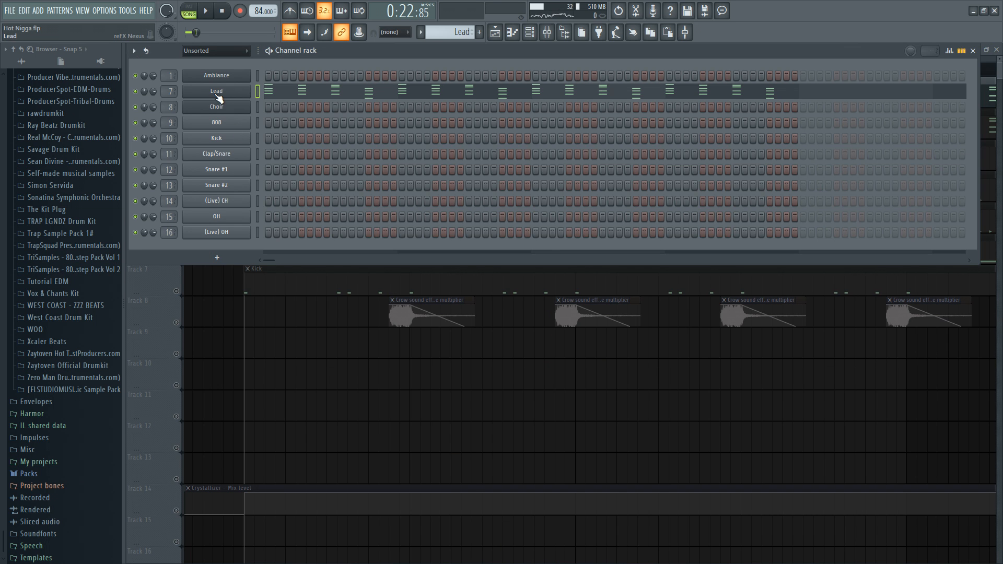
{"action": "left_click", "coordinate": [228, 92]}
{"action": "left_click", "coordinate": [421, 307]}
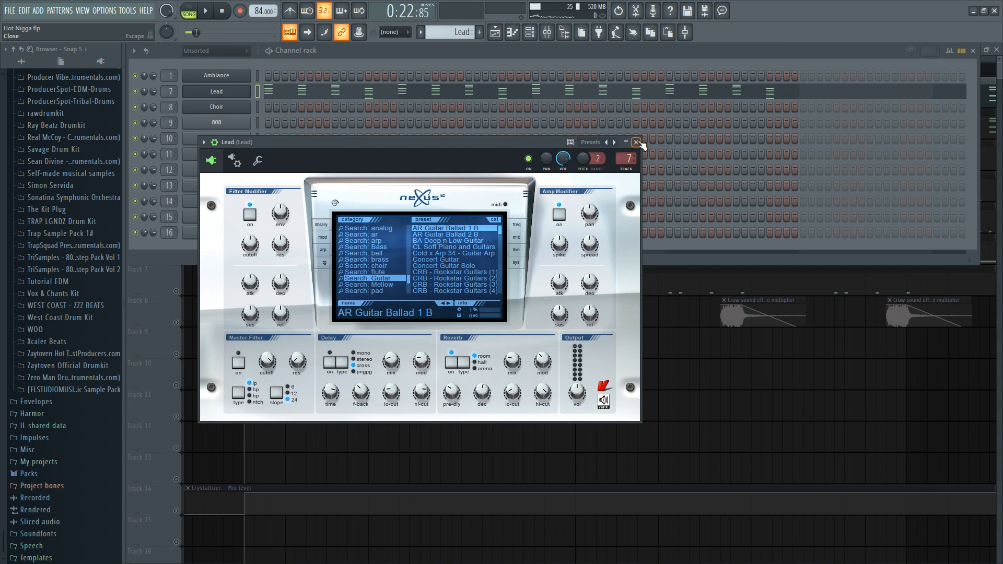
{"action": "left_click", "coordinate": [845, 47]}
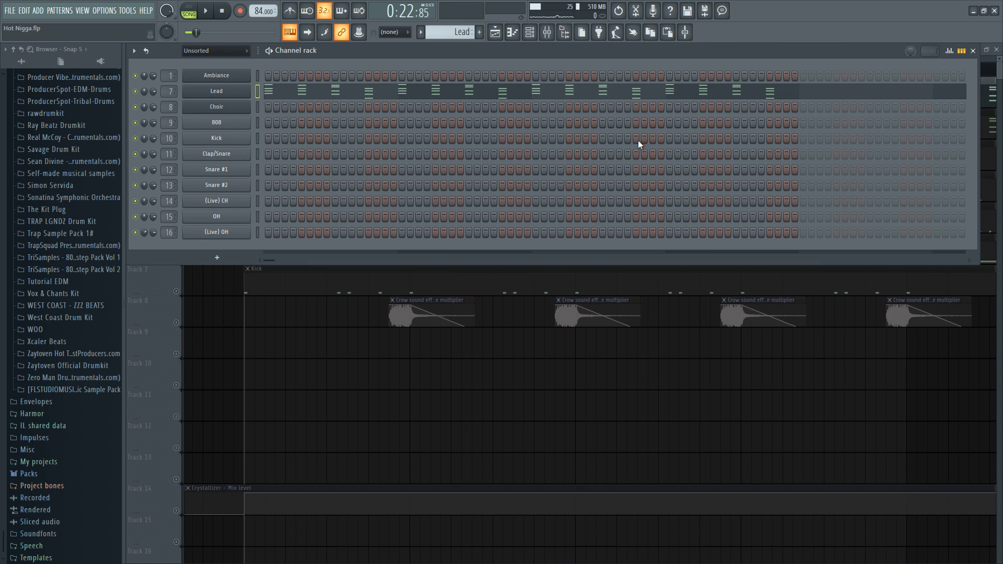
{"action": "key", "text": "F6"}
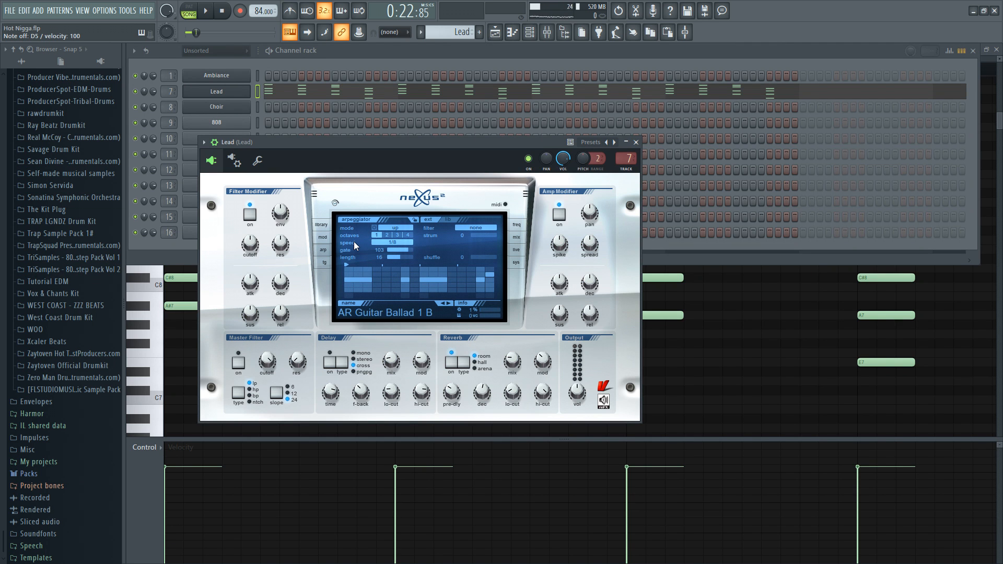
{"action": "left_click", "coordinate": [636, 142]}
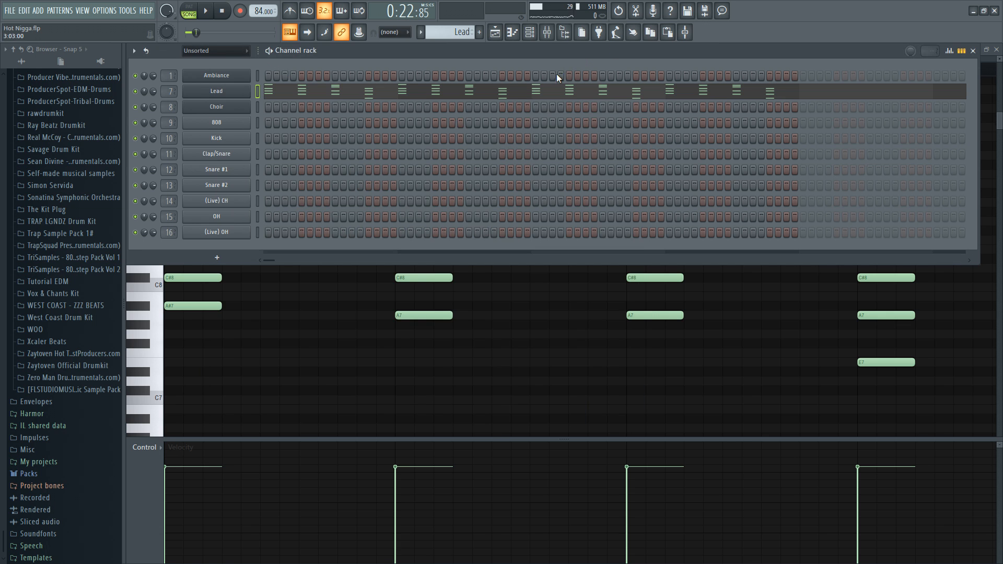
Enable Track 14's Crystallizer Mix level automation alongside the soloed Lead and play both from bar 9
{"action": "left_click", "coordinate": [547, 32]}
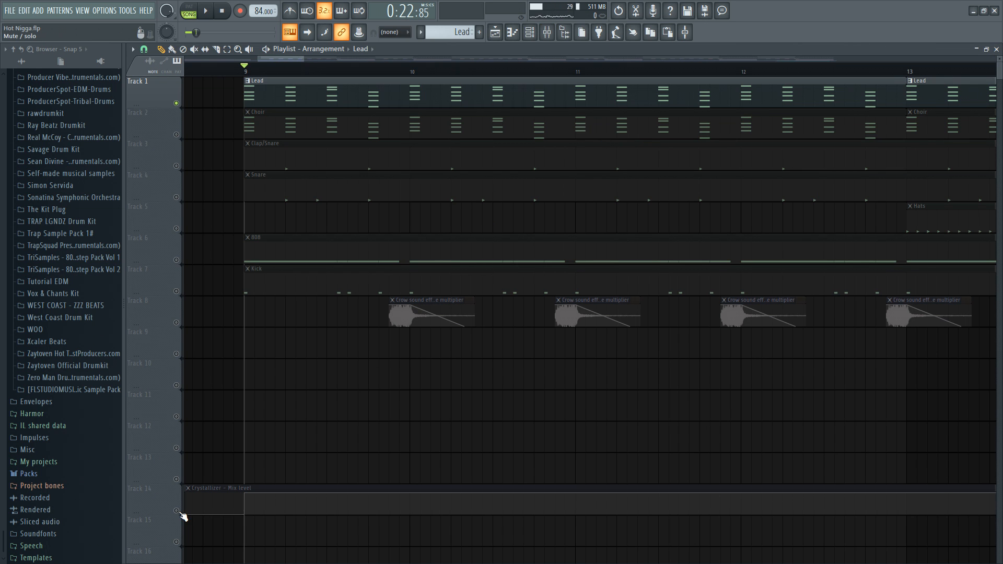
{"action": "left_click", "coordinate": [178, 511]}
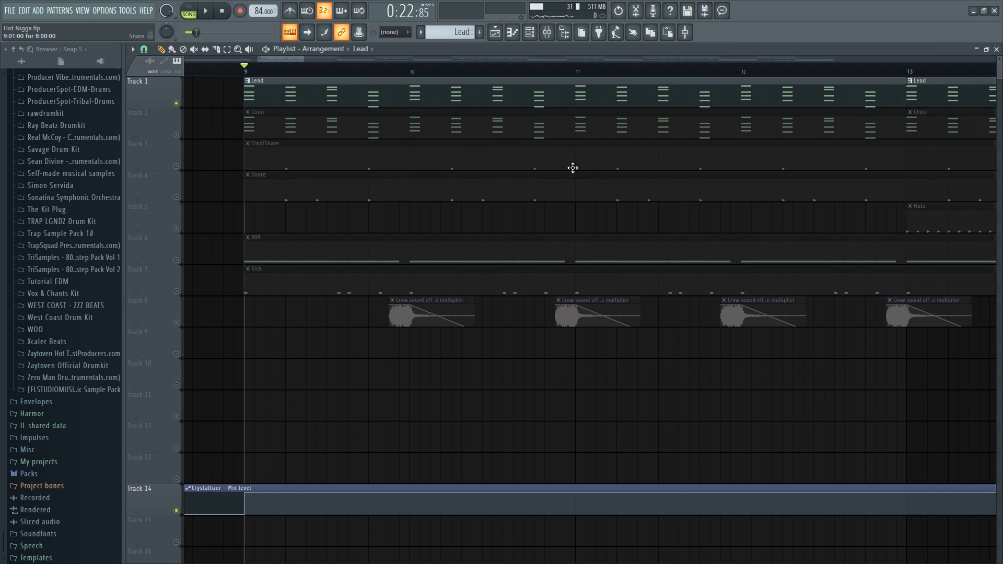
{"action": "key", "text": "space"}
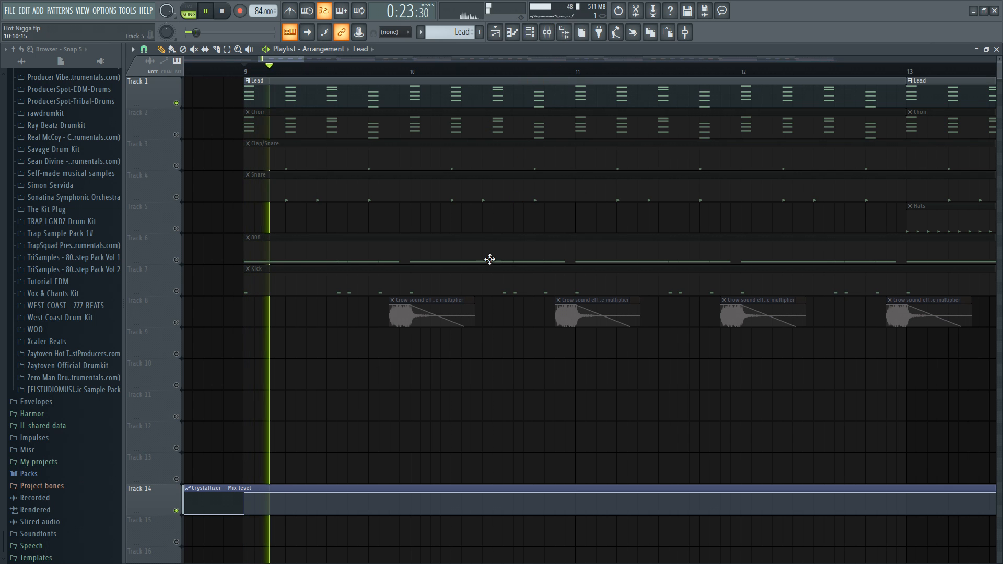
{"action": "key", "text": "space"}
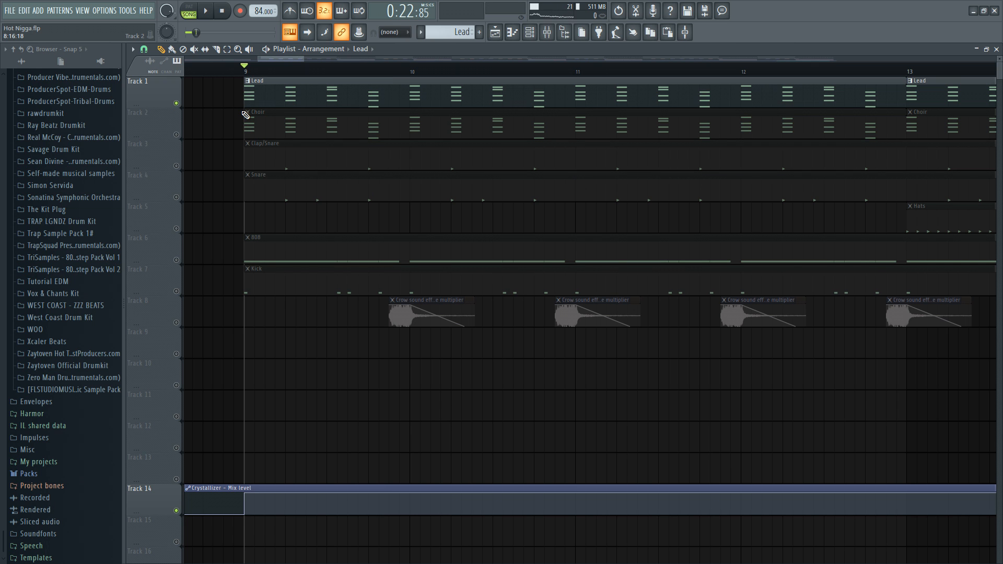
Review the Fruity Parametric EQ 2 and Ozone 9 Dynamics effects on the Lead's mixer track
{"action": "scroll", "coordinate": [328, 273], "scroll_direction": "down", "scroll_amount": 2}
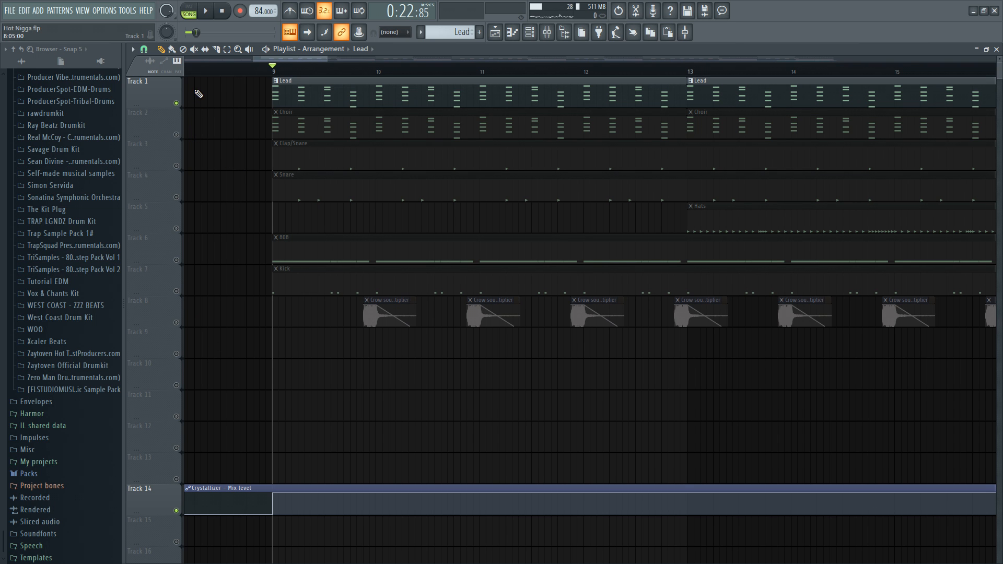
{"action": "left_click", "coordinate": [547, 32]}
{"action": "left_click", "coordinate": [941, 104]}
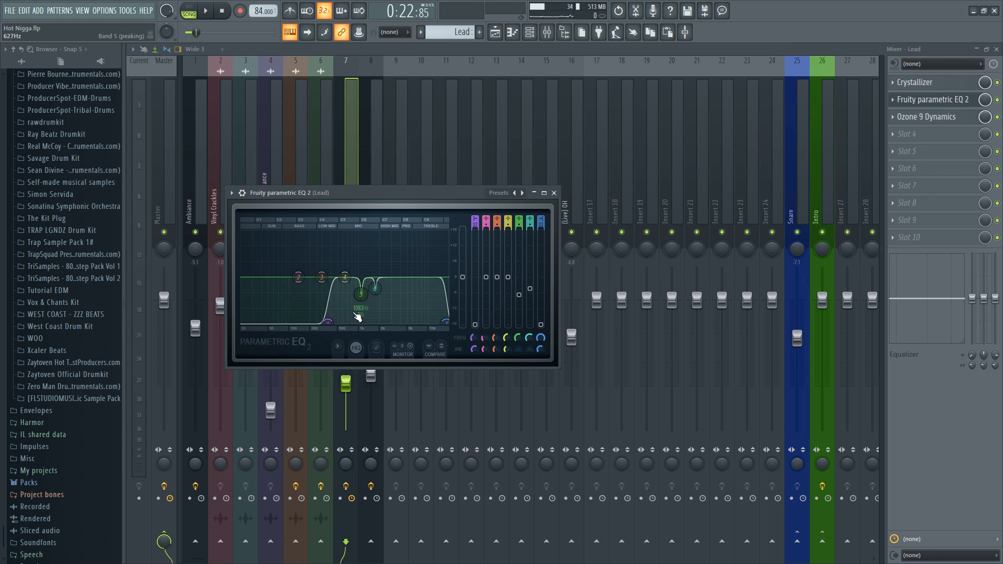
{"action": "left_click", "coordinate": [554, 194]}
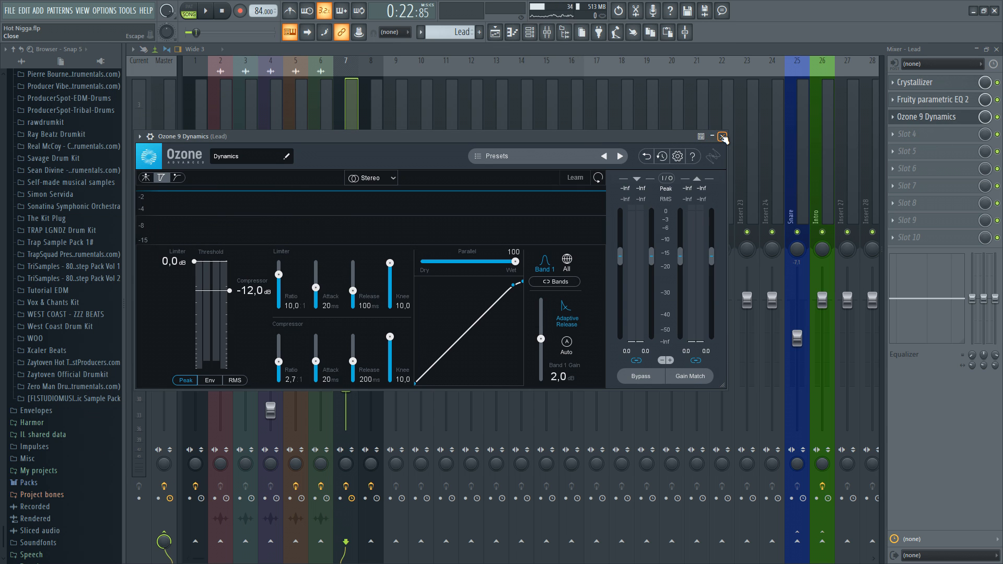
{"action": "left_click", "coordinate": [723, 137]}
With the Choir on Track 2 soloed, play it from bar 9
{"action": "key", "text": "F5"}
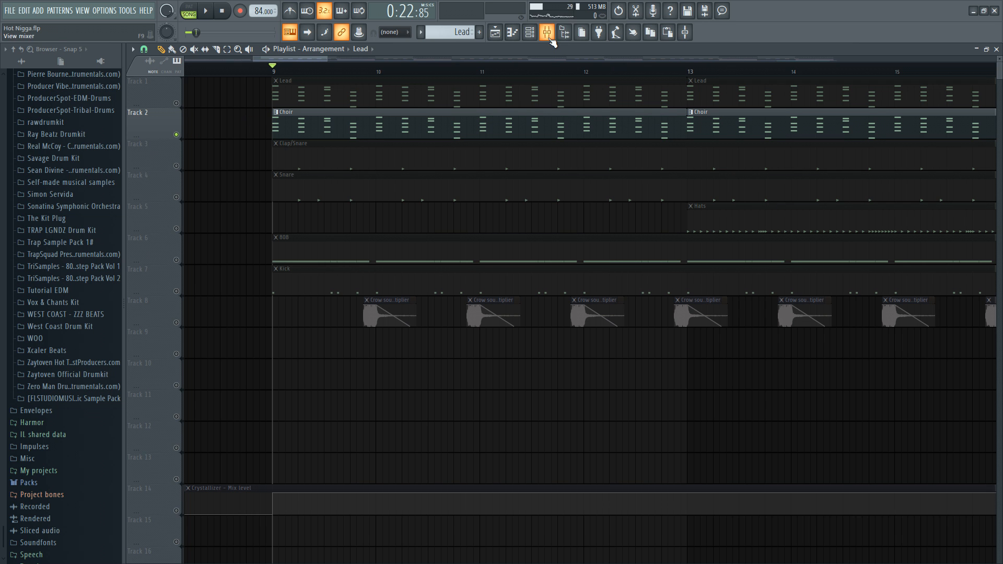
{"action": "scroll", "coordinate": [327, 188], "scroll_direction": "up", "scroll_amount": 2}
{"action": "key", "text": "space"}
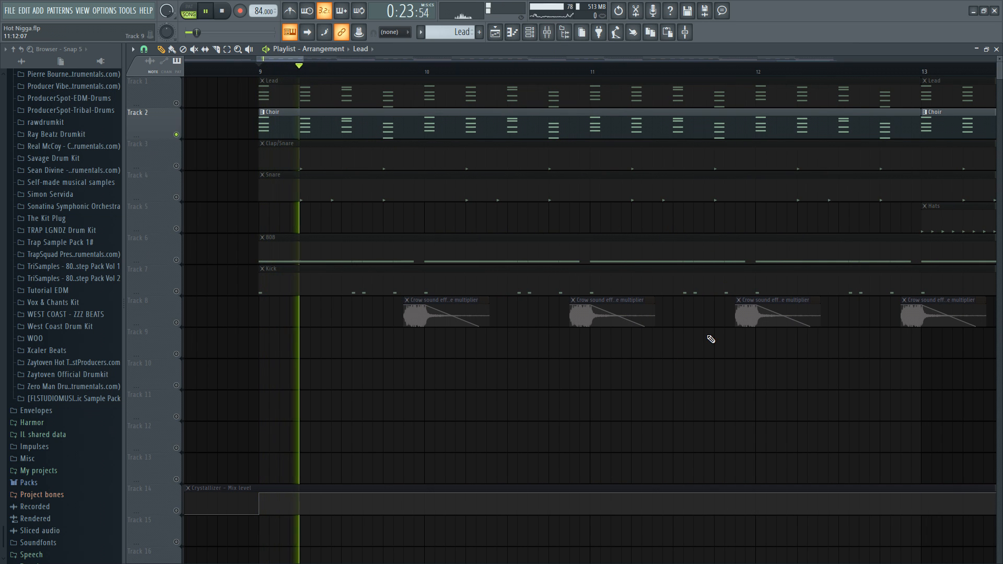
{"action": "key", "text": "space"}
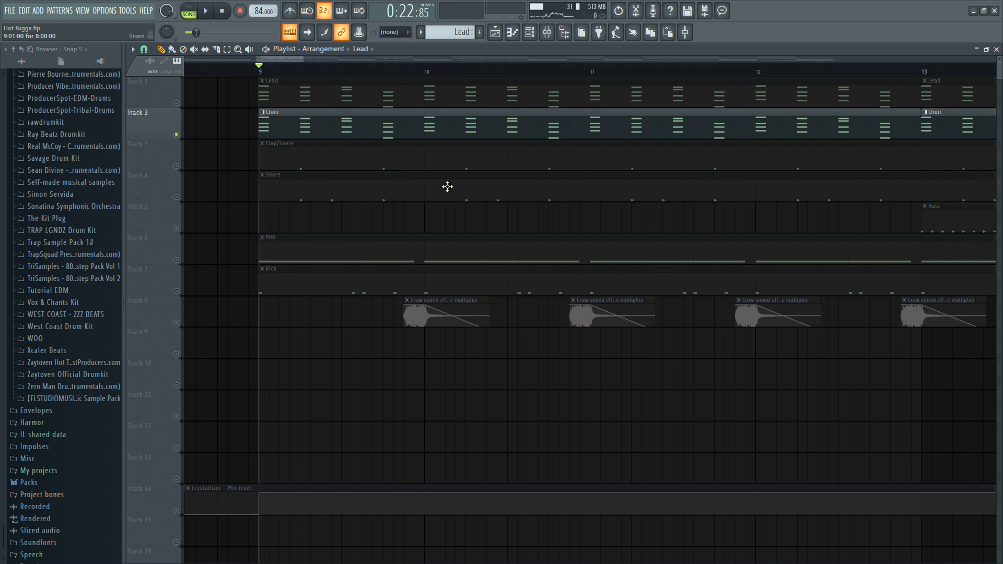
Inspect the FabFilter Pro-R reverb settings on the Choir's mixer track
{"action": "key", "text": "F9"}
{"action": "left_click", "coordinate": [944, 86]}
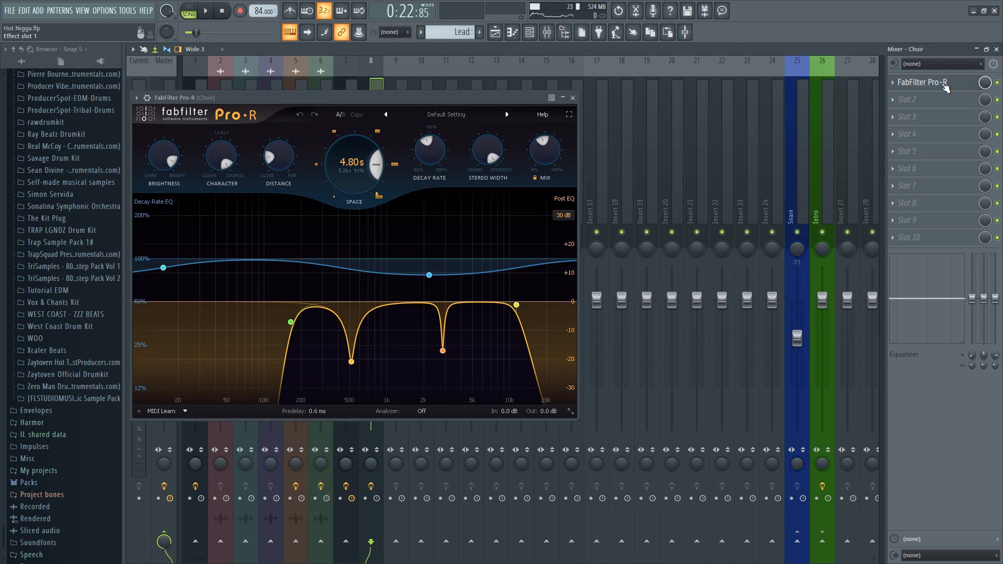
{"action": "left_click", "coordinate": [997, 49]}
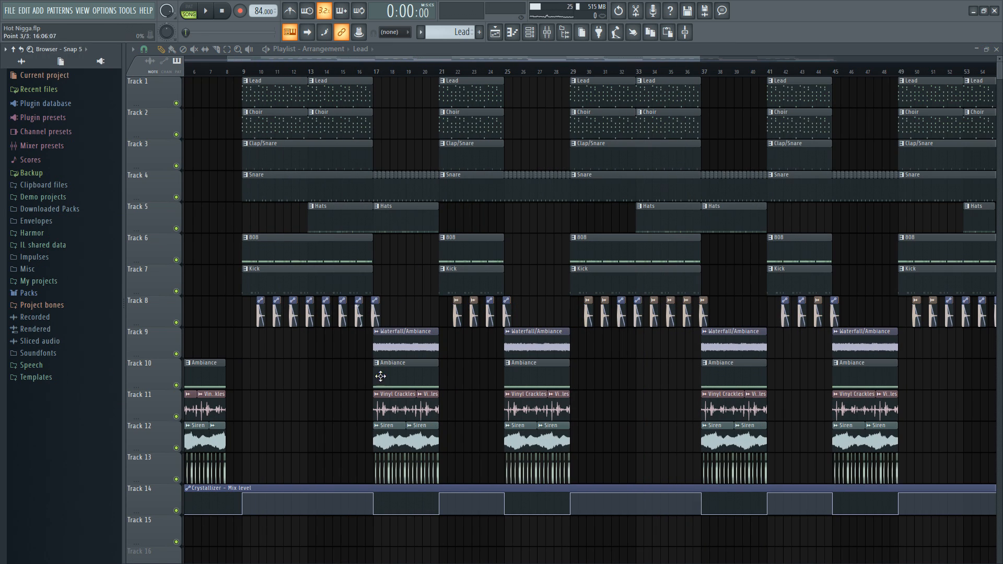
Add a Waterfall/Ambiance clip on Track 9 at bar 1 and extend it to seven bars, matching the intro layers
{"action": "left_click_drag", "start_coordinate": [403, 394], "coordinate": [676, 430]}
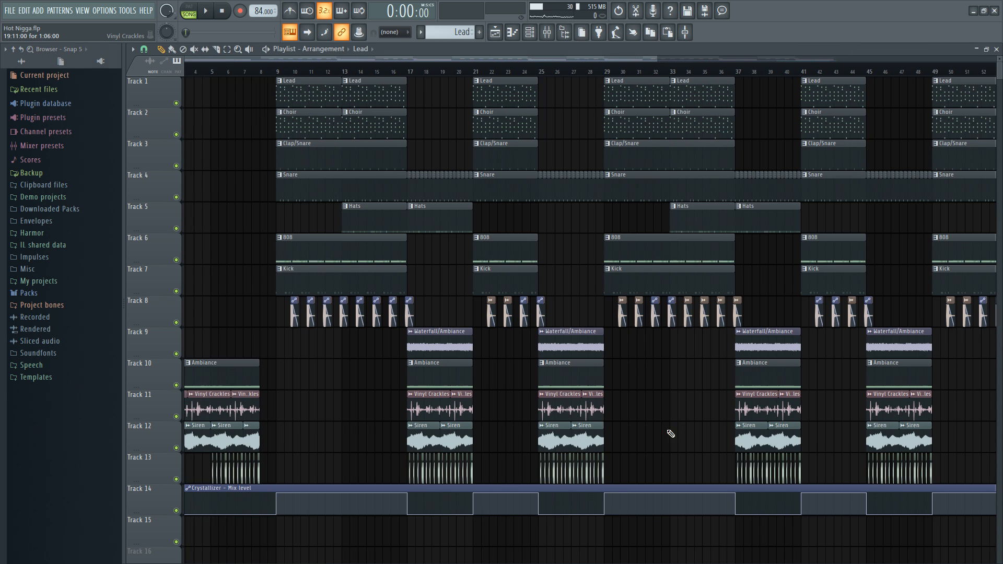
{"action": "left_click_drag", "start_coordinate": [473, 345], "coordinate": [218, 342]}
{"action": "scroll", "coordinate": [217, 342], "scroll_direction": "up", "scroll_amount": 3, "text": "ctrl"}
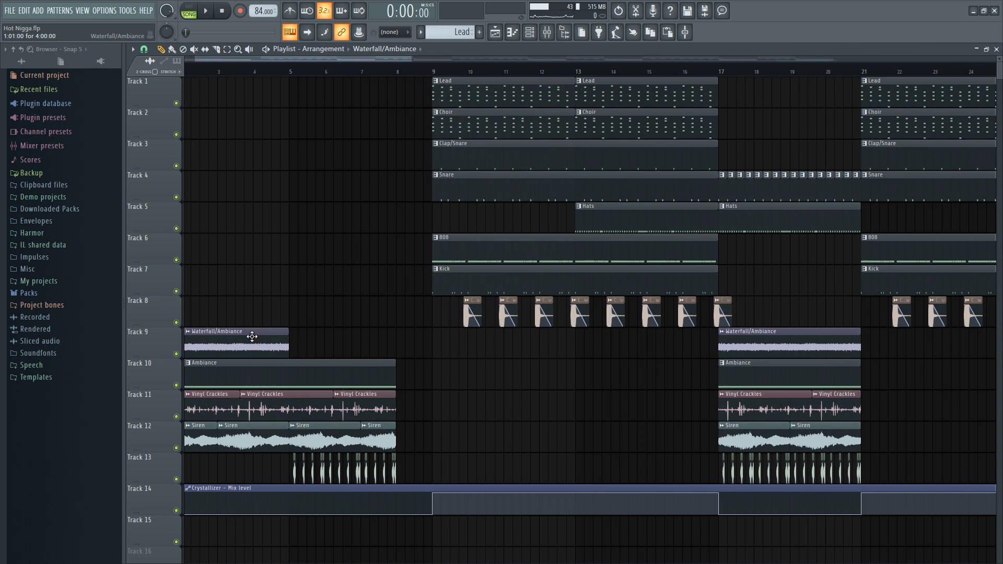
{"action": "left_click_drag", "start_coordinate": [286, 341], "coordinate": [389, 342]}
{"action": "scroll", "coordinate": [389, 343], "scroll_direction": "up", "scroll_amount": 3, "text": "ctrl"}
{"action": "left_click_drag", "start_coordinate": [389, 343], "coordinate": [714, 353]}
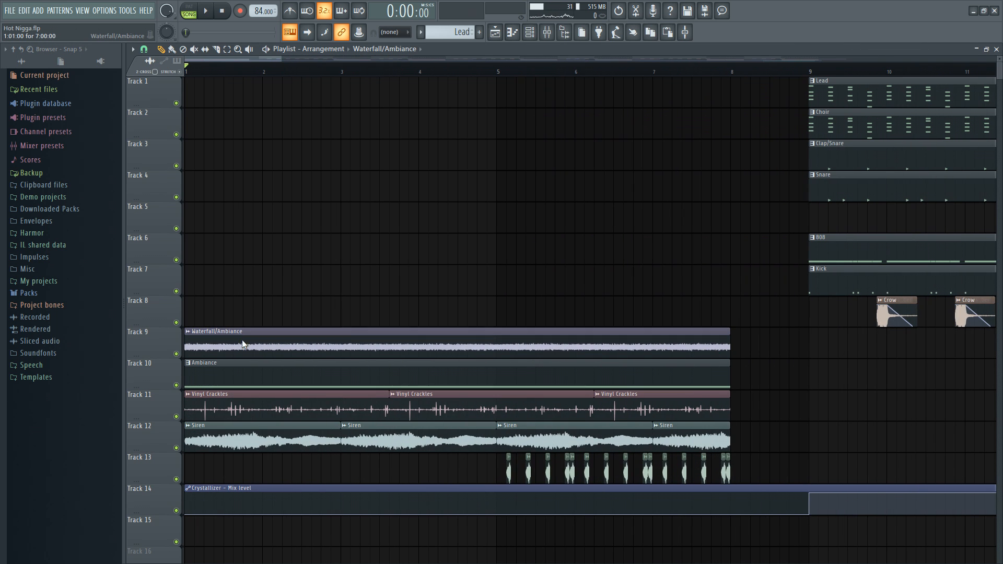
Inspect the Waterfall/Ambiance channel's sampler settings and its mixer track level
{"action": "double_click", "coordinate": [242, 338]}
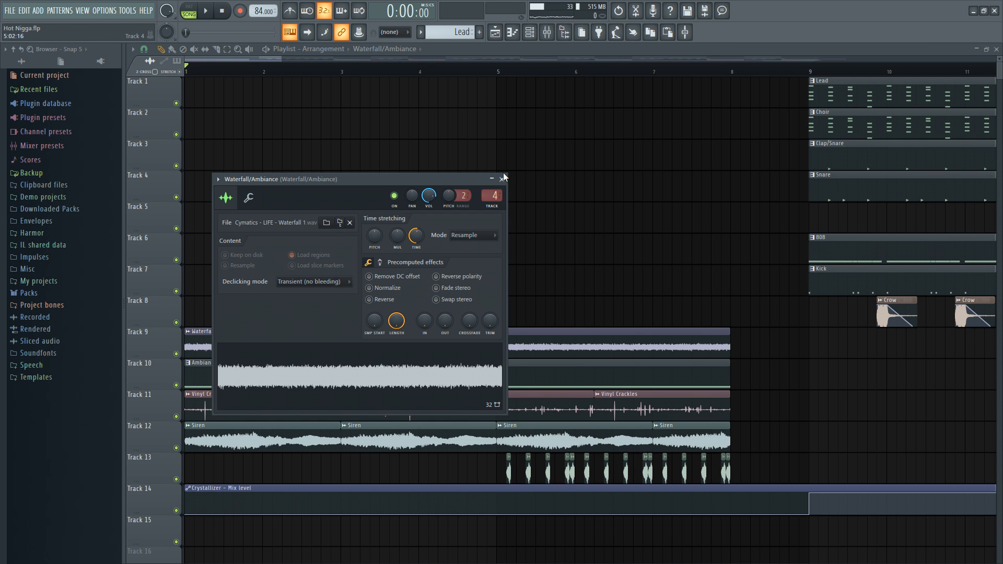
{"action": "key", "text": "F9"}
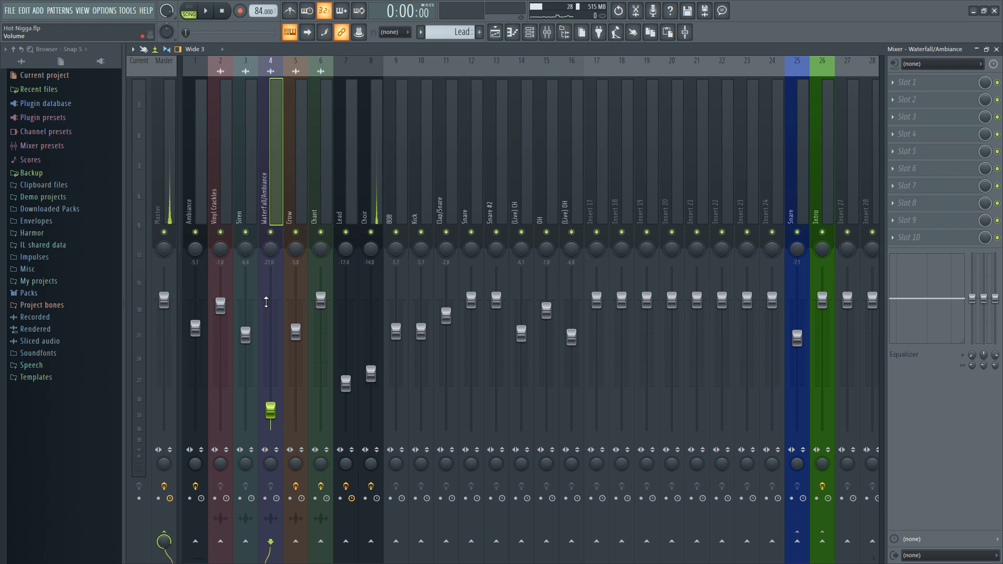
{"action": "key", "text": "F9"}
{"action": "scroll", "coordinate": [515, 274], "scroll_direction": "down", "scroll_amount": 5}
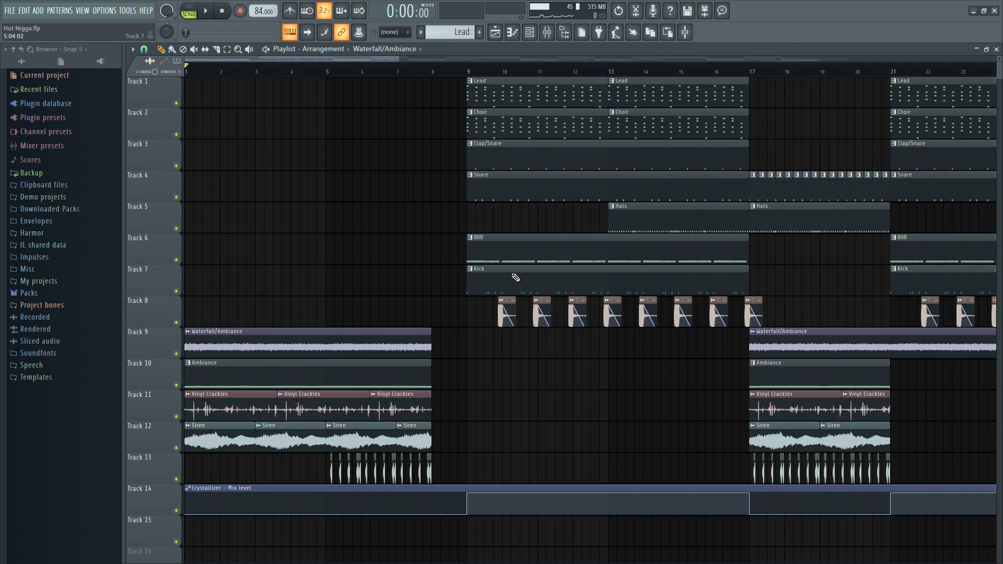